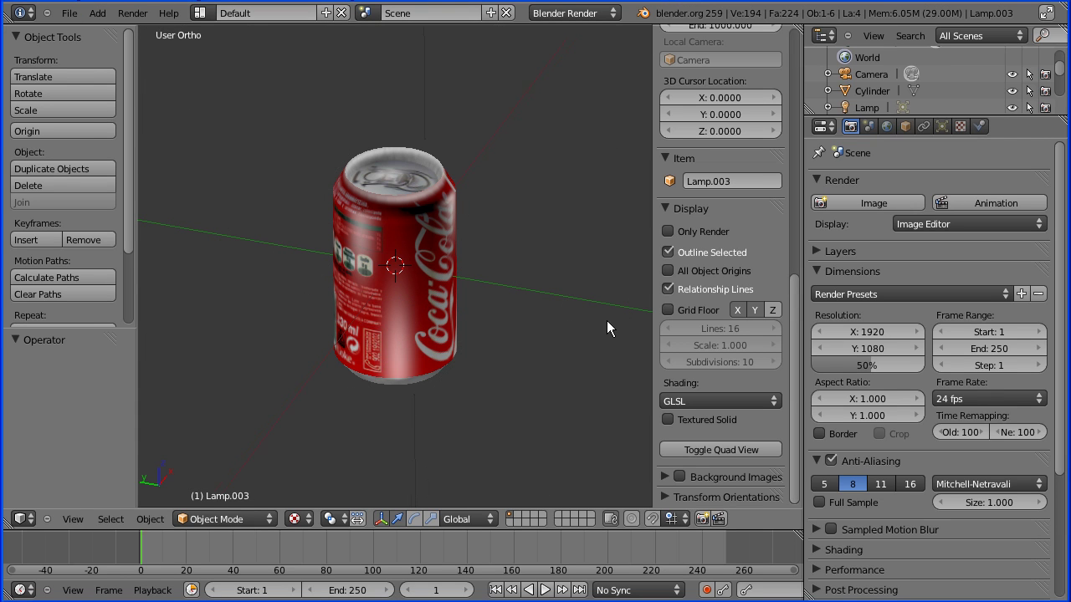
Step: Orbit and zoom the viewport to view the finished Coke can upright
middle_click_drag(329, 315, 429, 334)
scroll(430, 334, "up", 2)
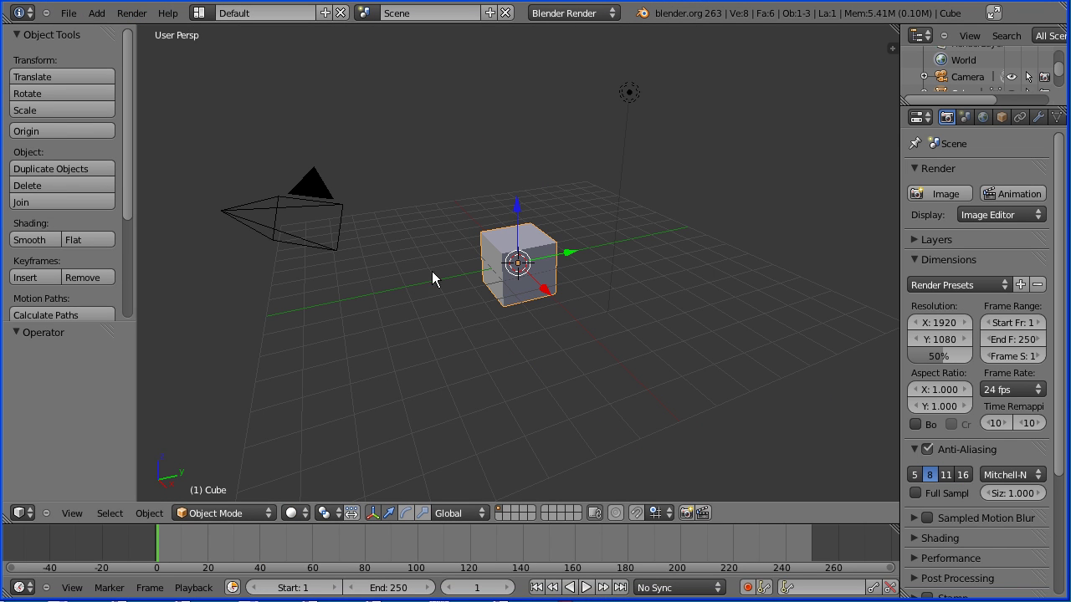
Step: Delete the default cube and add a cylinder mesh
left_click(88, 185)
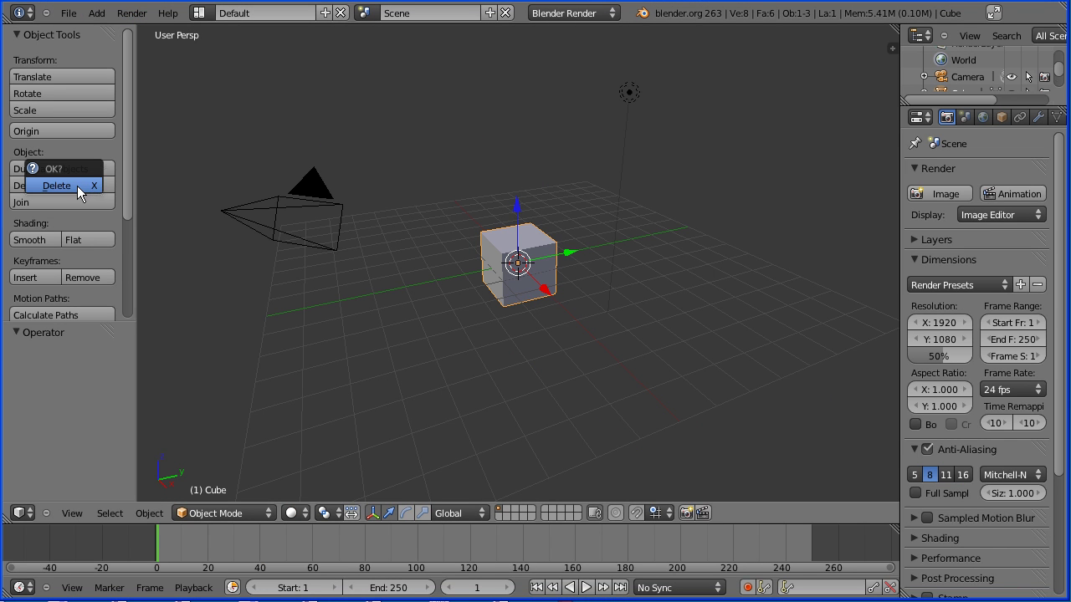
left_click(77, 185)
left_click(97, 13)
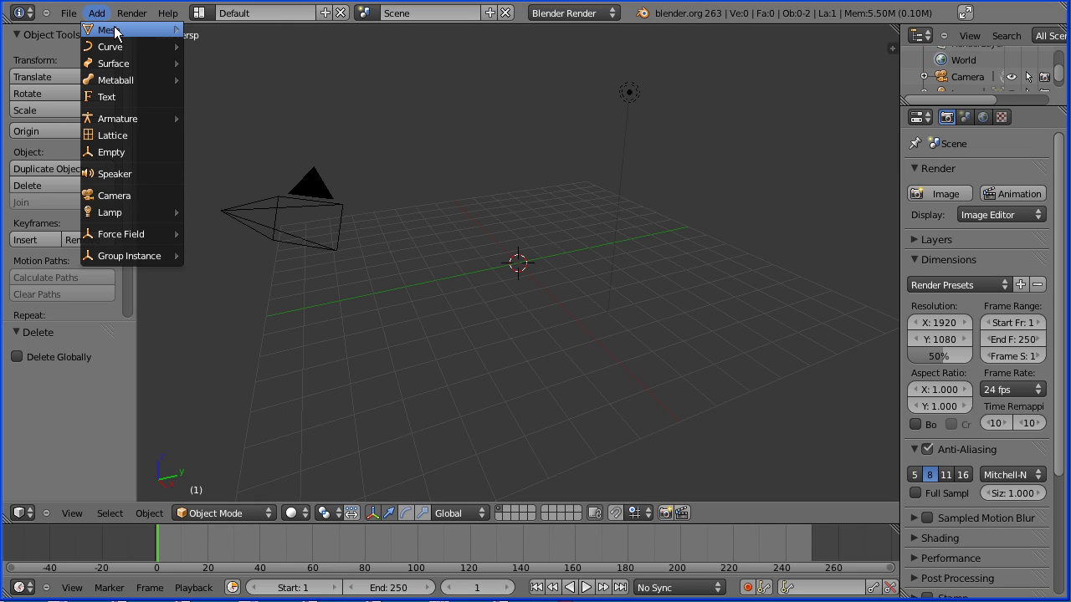
mouse_move(114, 34)
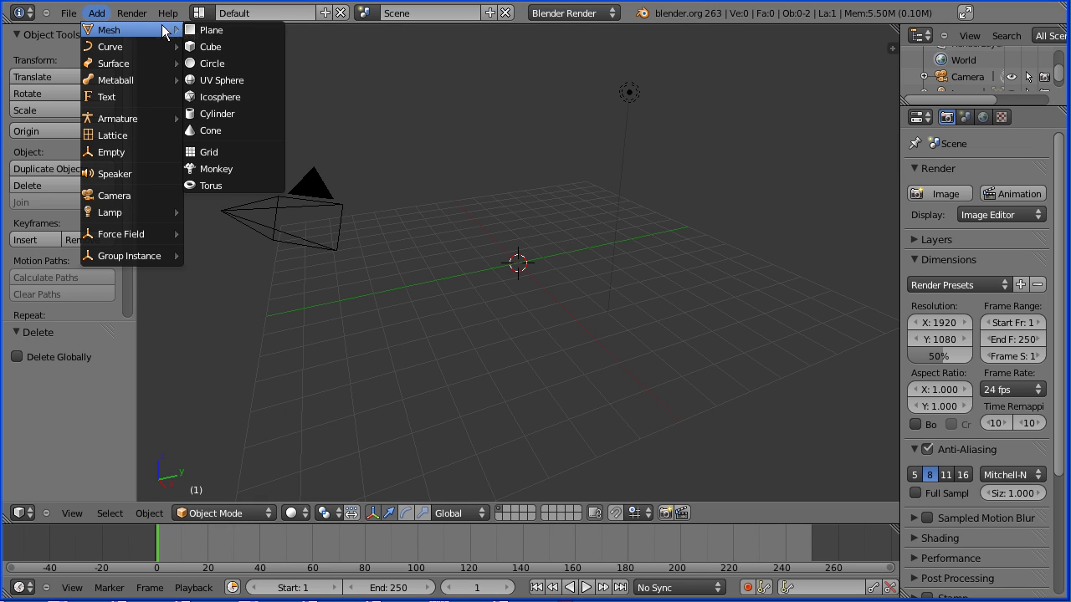
left_click(279, 117)
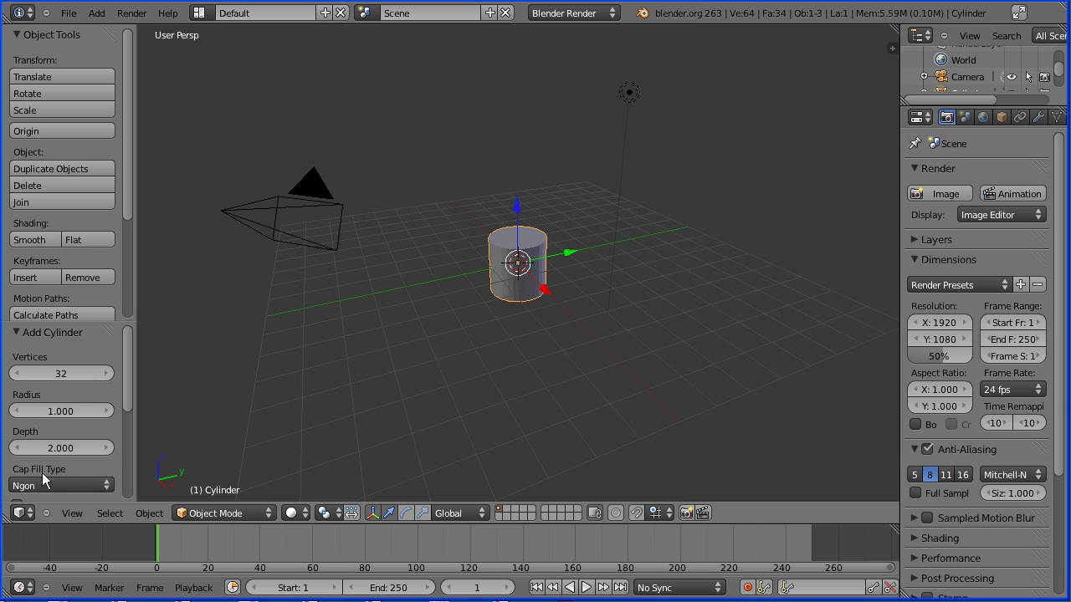
Step: Set the cylinder's cap fill to Triangle Fan and show its Object properties
left_click(82, 484)
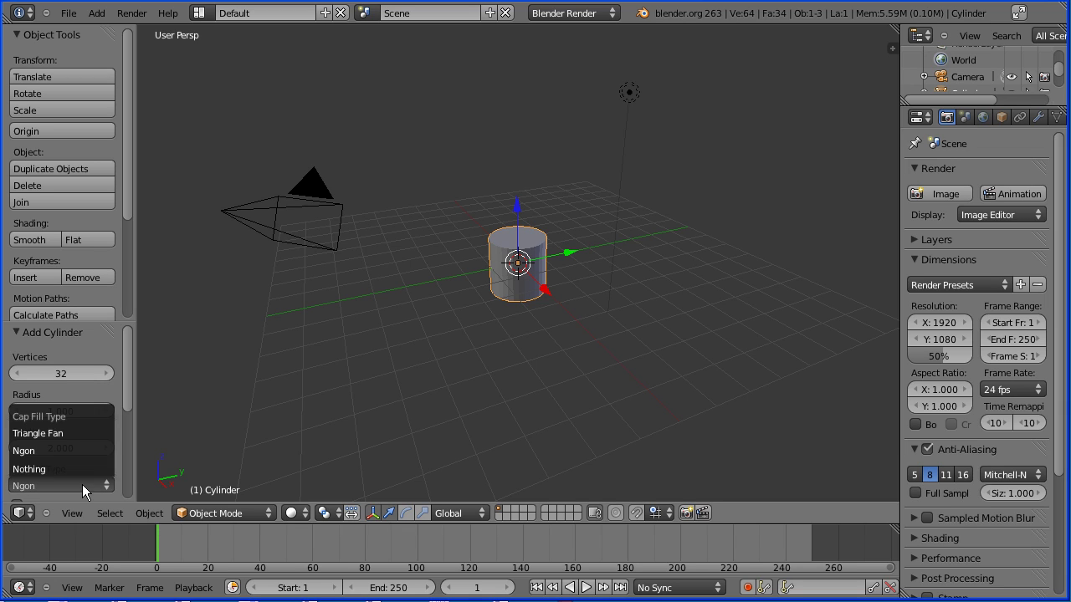
left_click(92, 432)
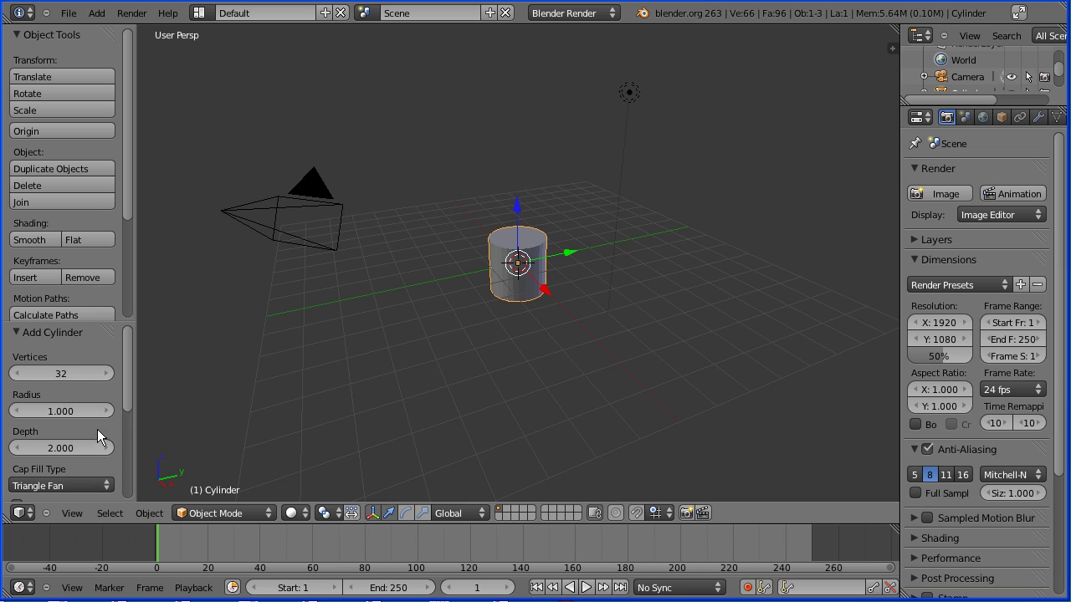
left_click(1002, 117)
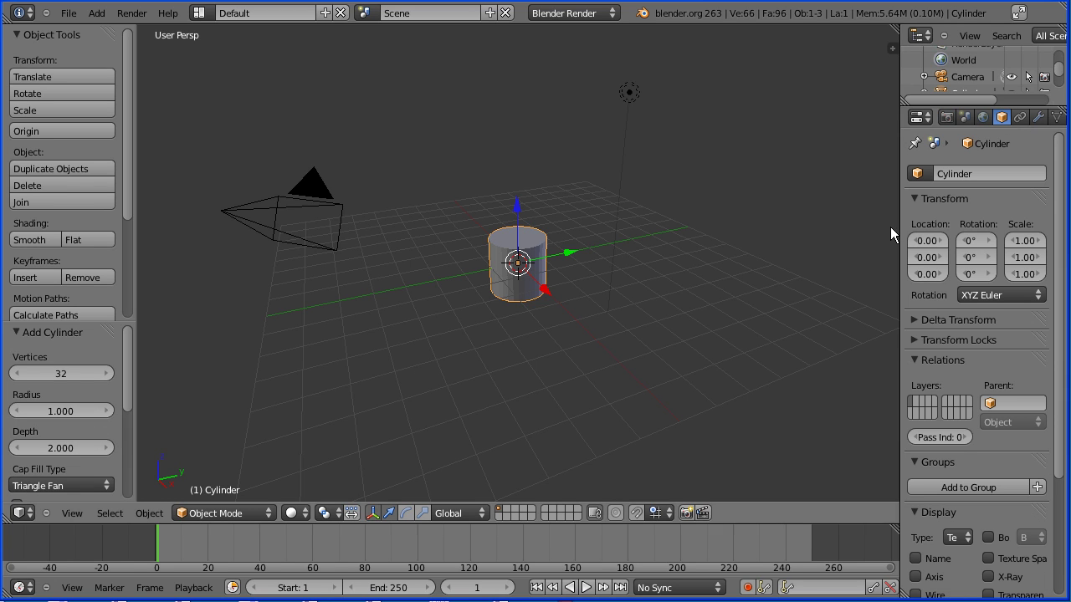
Step: Set the cylinder's Z scale to 1.77 and apply smooth shading
left_click_drag(899, 221, 790, 250)
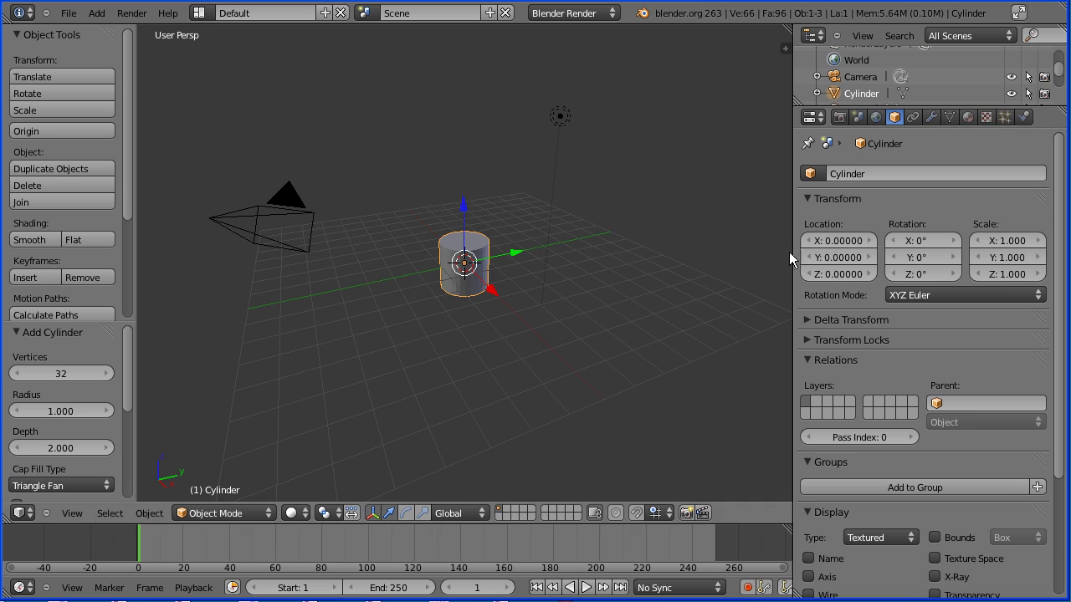
left_click(1012, 278)
type("1")
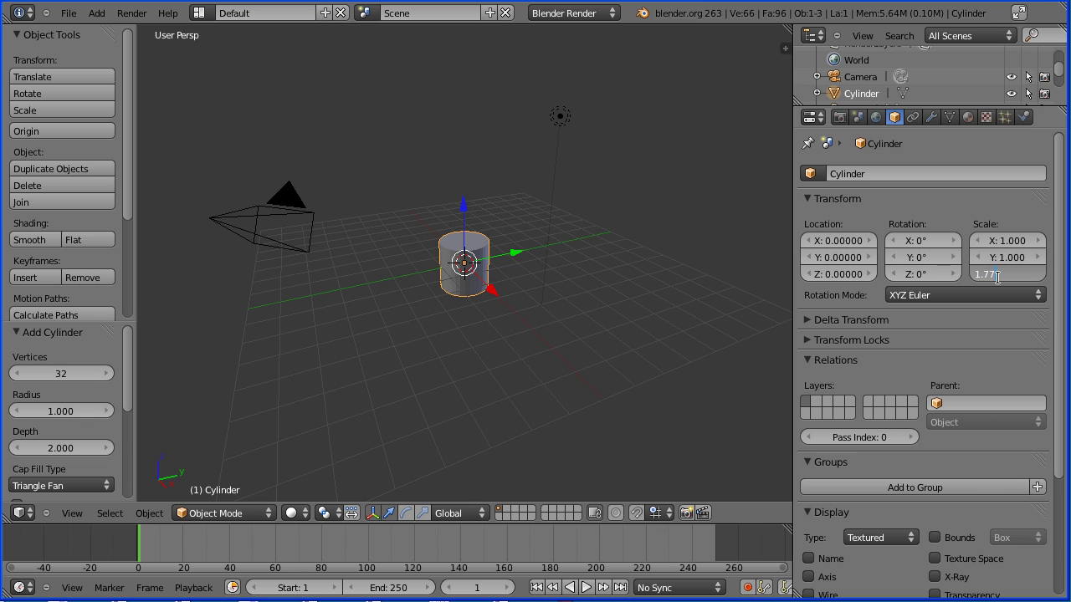
type(".77")
key("Return")
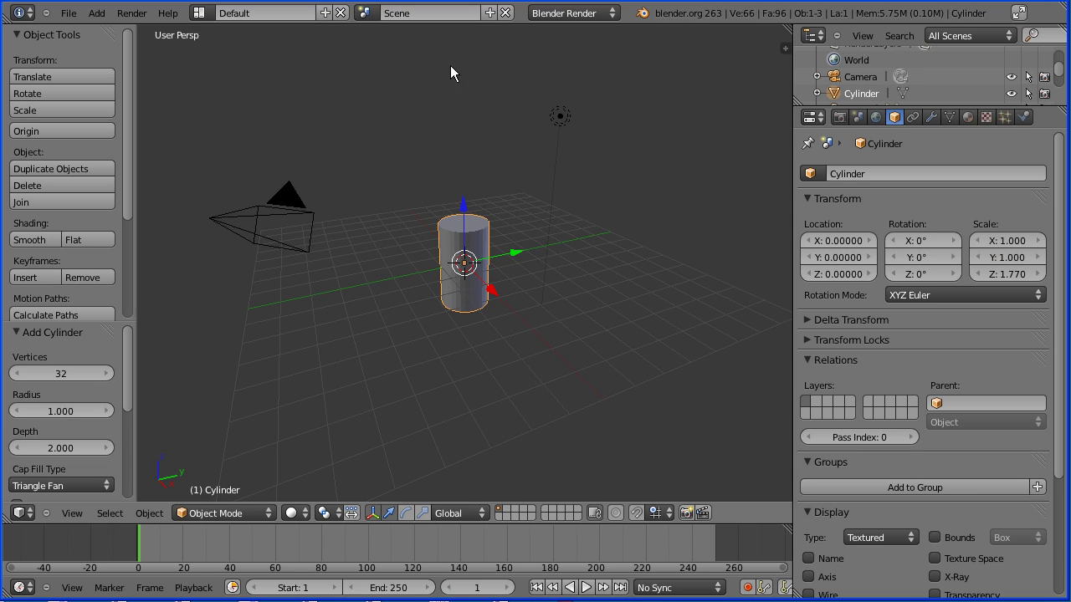
left_click(33, 238)
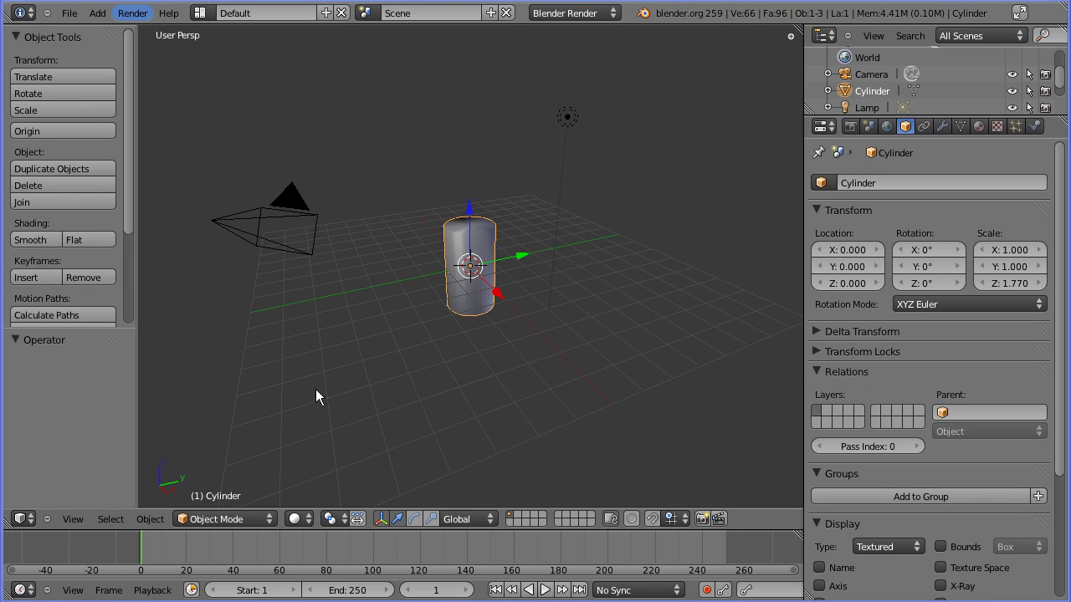
Step: Switch to a zoomed-in front orthographic view and enter Edit Mode on the cylinder
left_click(75, 520)
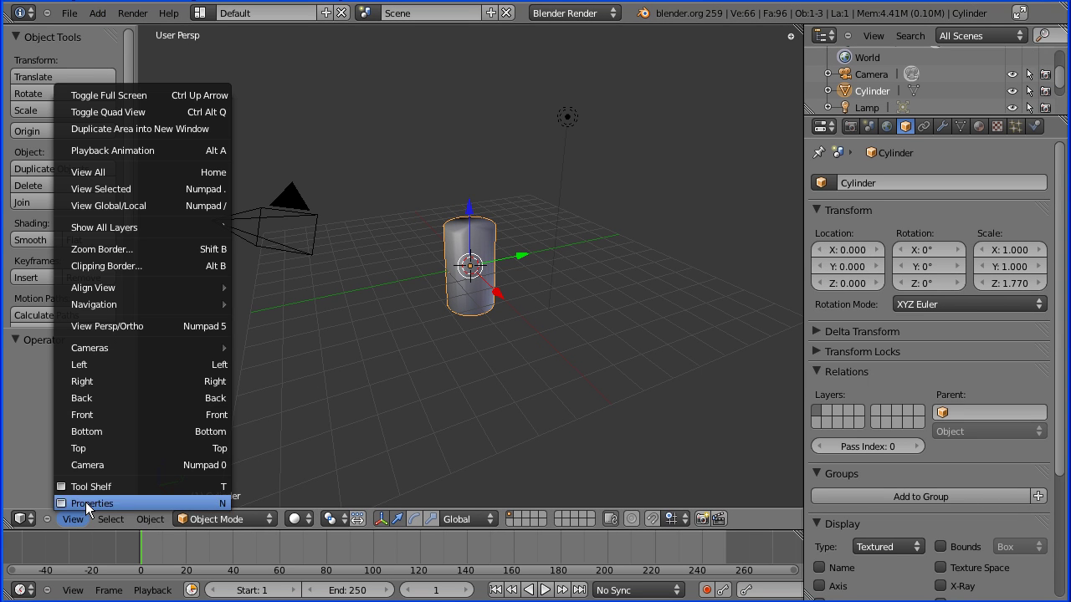
left_click(130, 417)
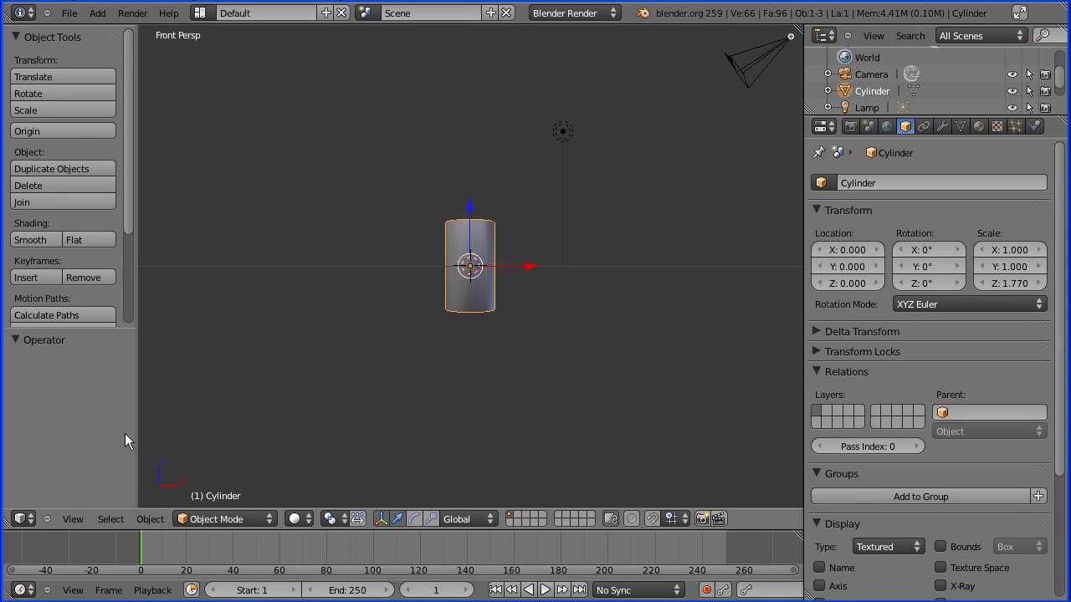
left_click(79, 519)
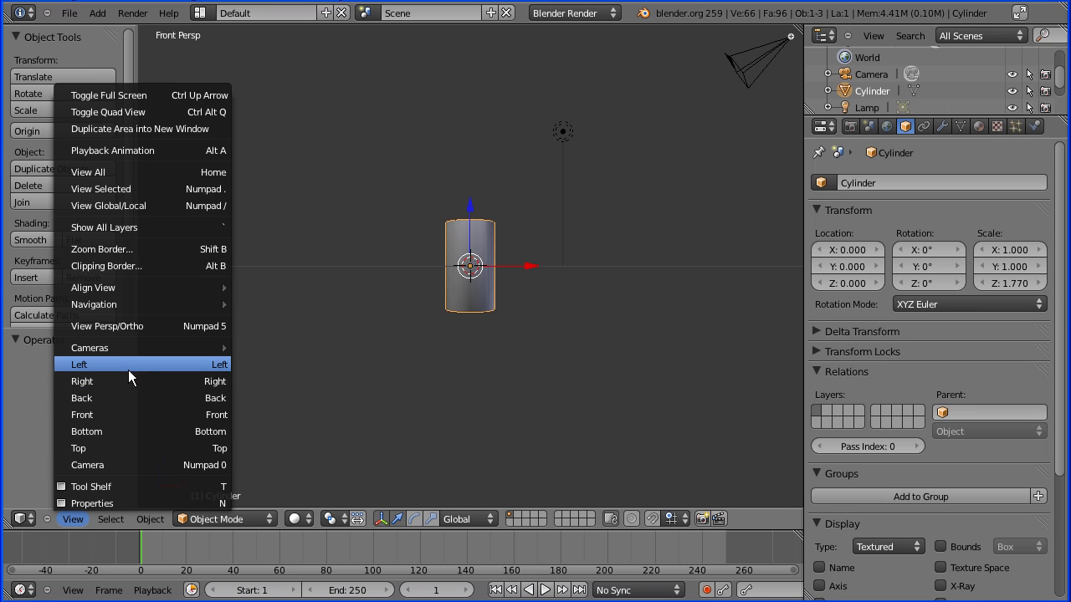
left_click(139, 325)
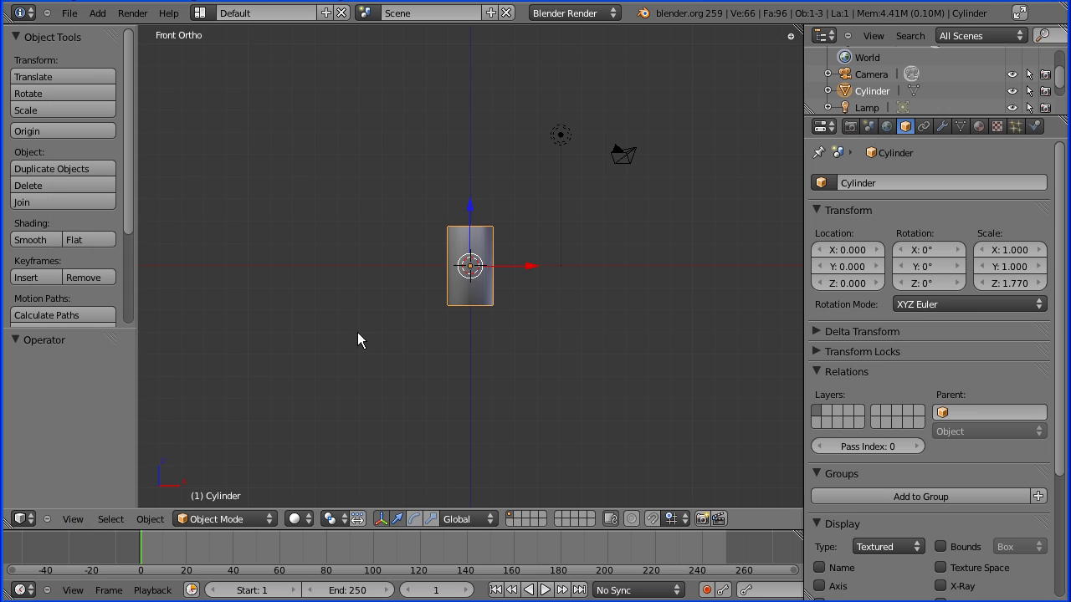
scroll(385, 343, "up", 8)
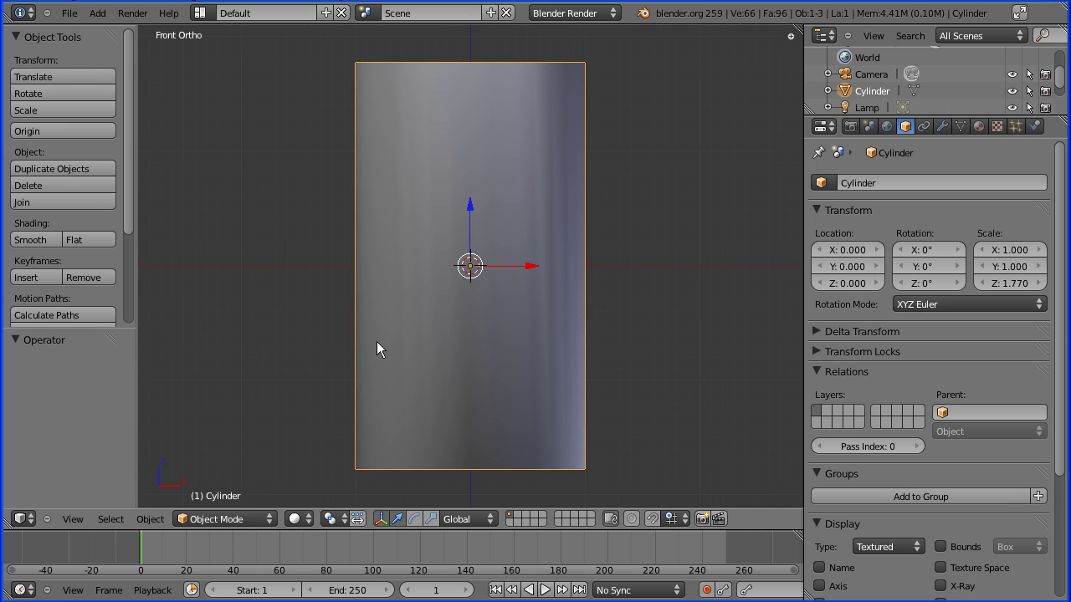
left_click(226, 519)
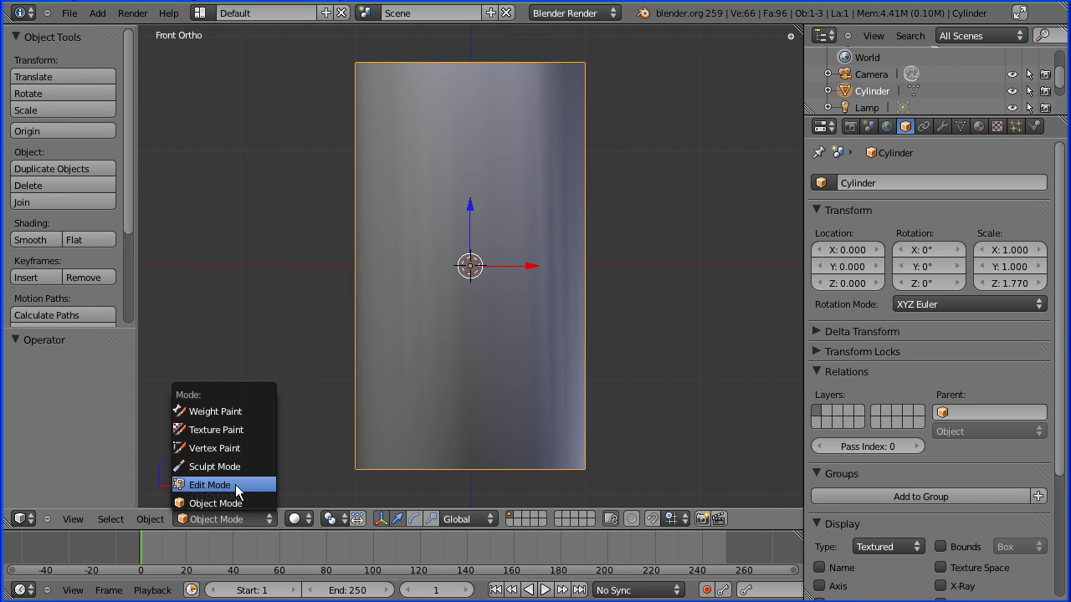
left_click(237, 492)
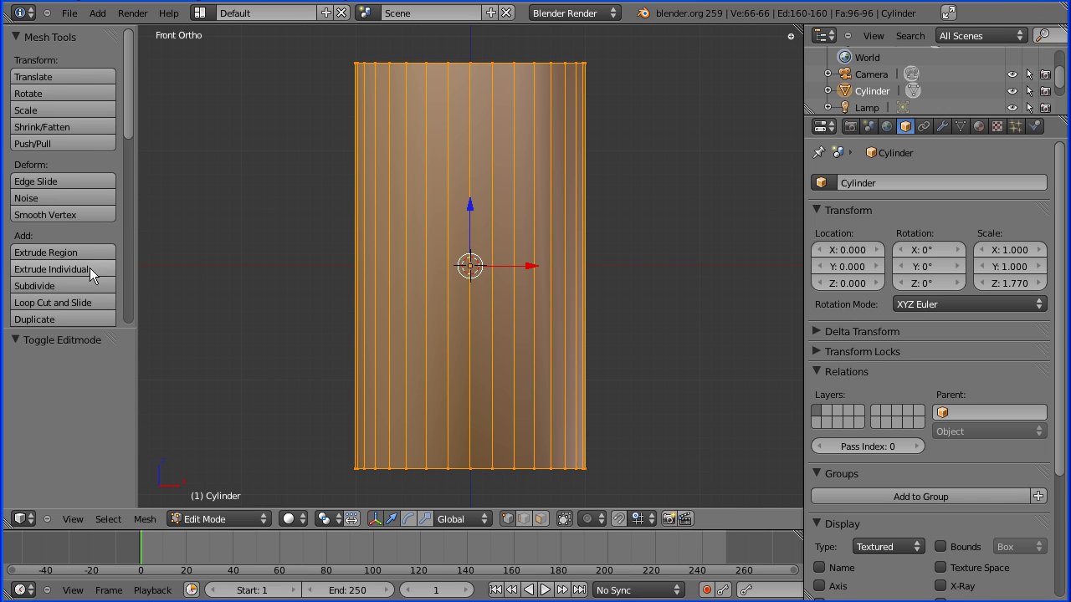
Step: Loop-cut two horizontal rings, slid -0.8 toward the top and 0.85 toward the bottom
left_click(92, 304)
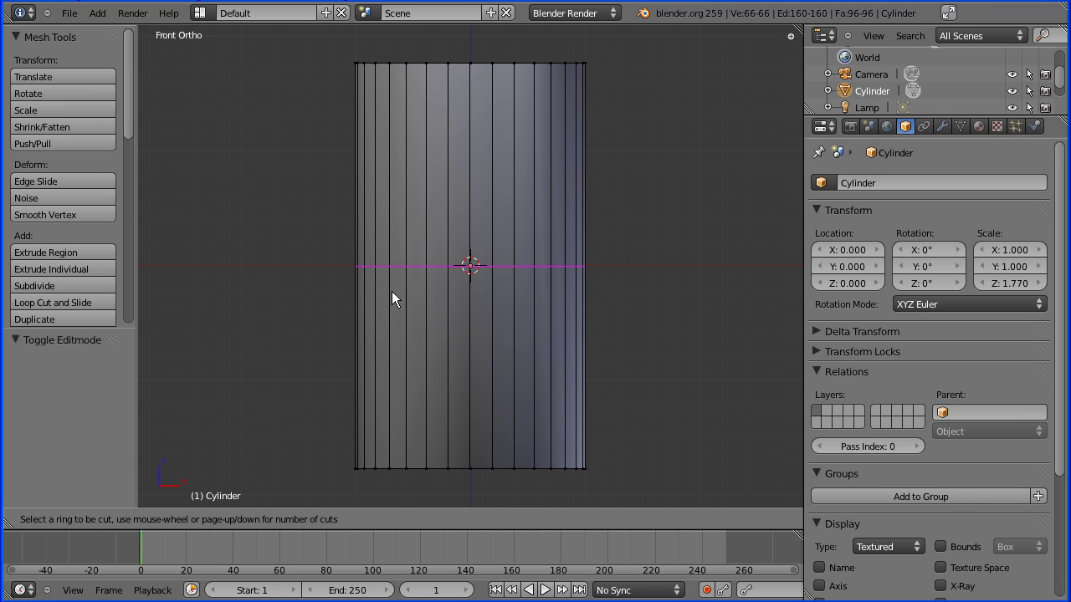
left_click(391, 291)
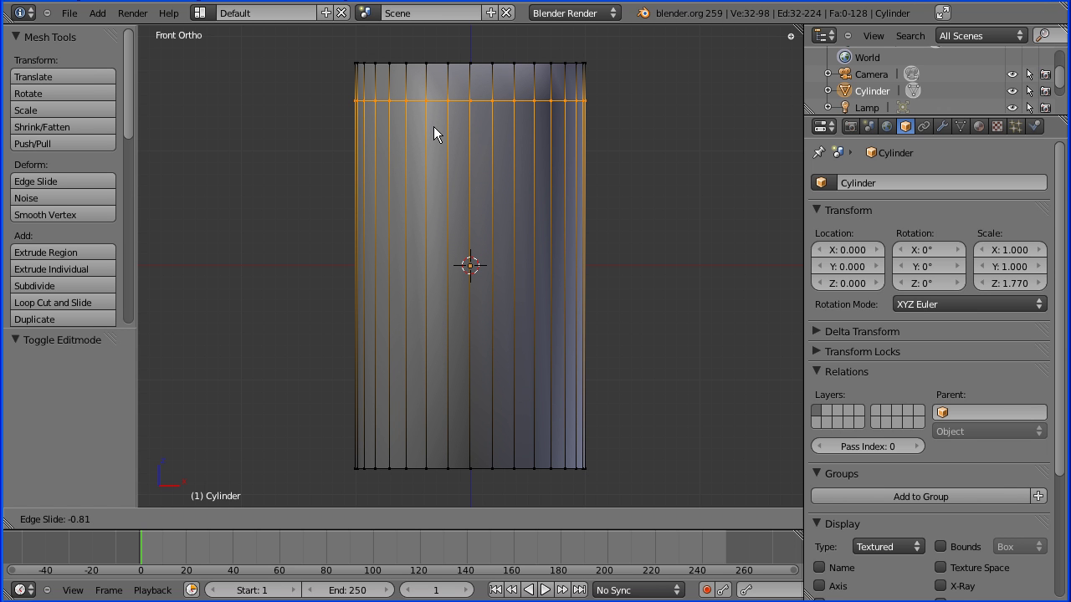
type("-0.8")
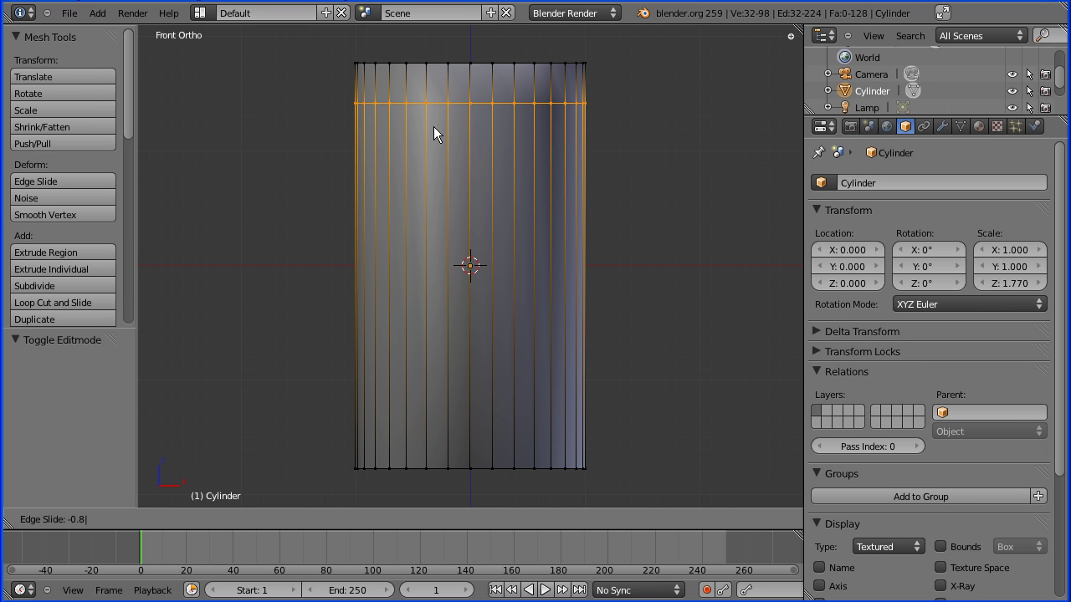
key("Return")
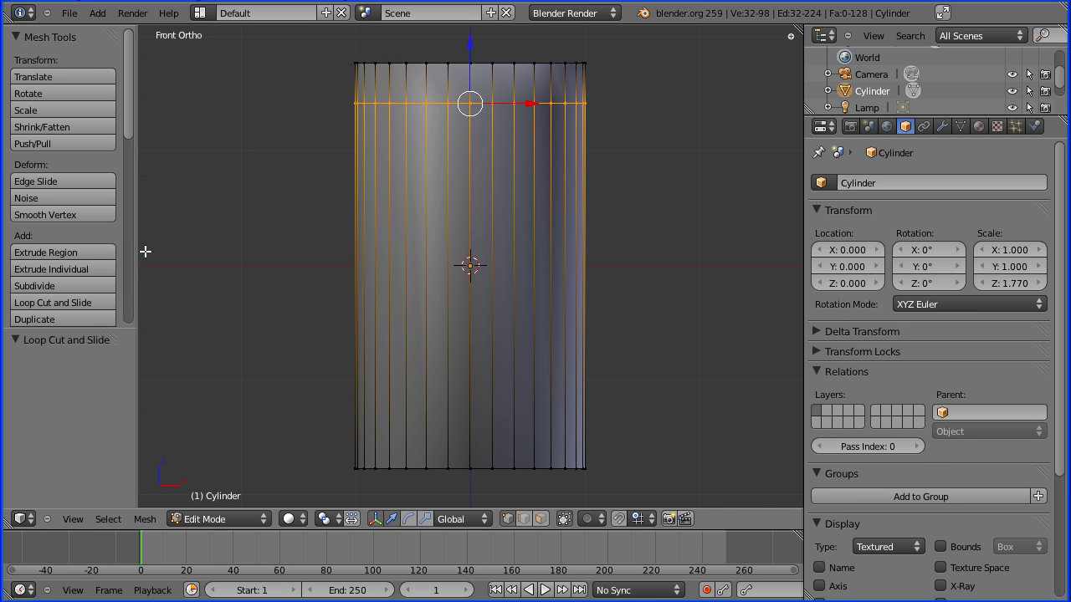
left_click(77, 304)
left_click(388, 288)
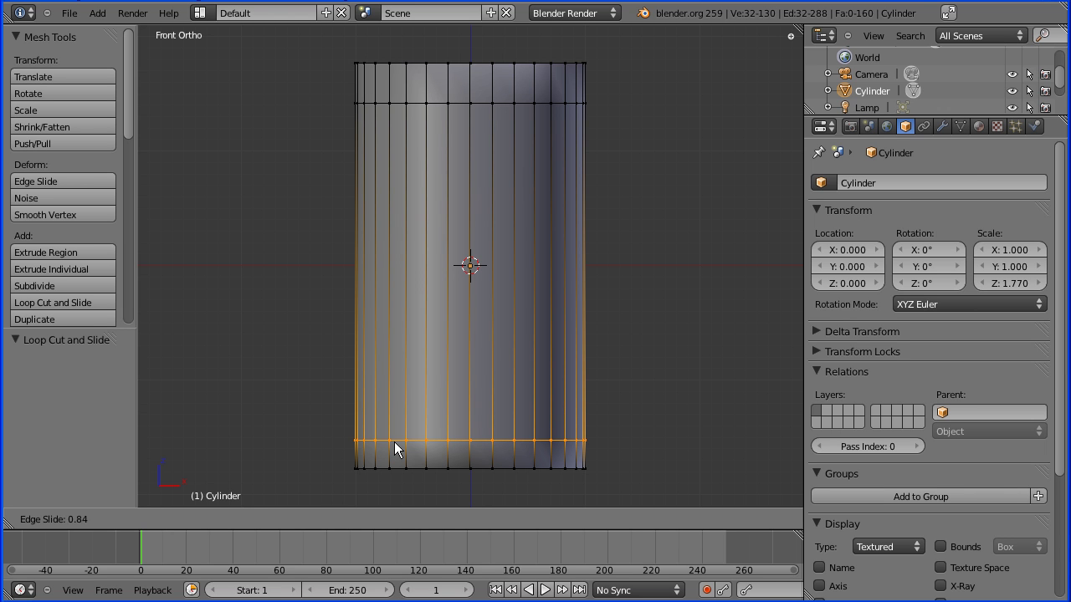
type("0.85")
key("Return")
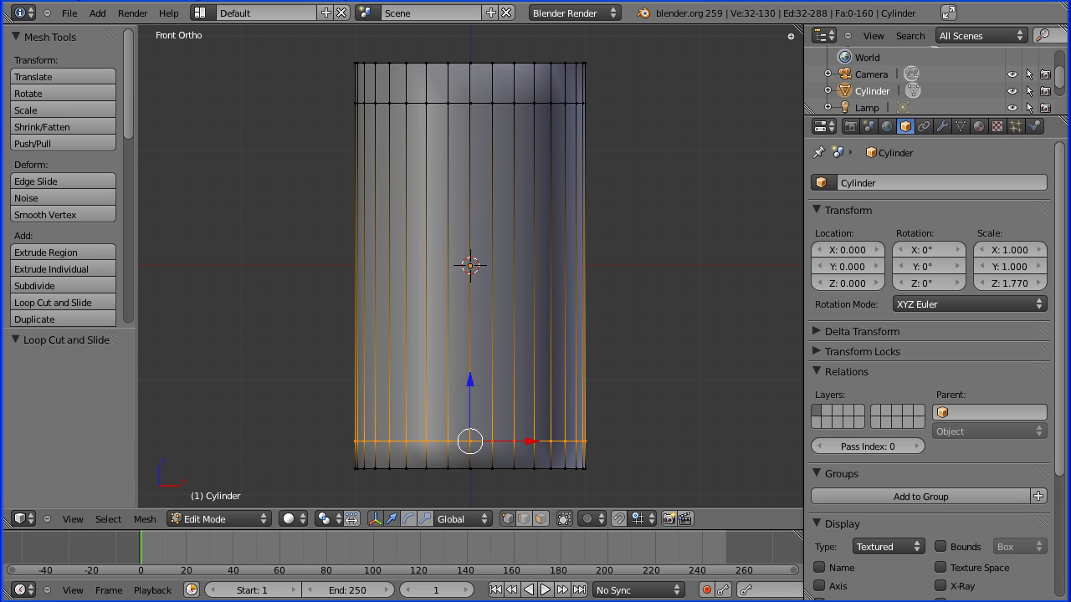
key("Tab")
key("Tab")
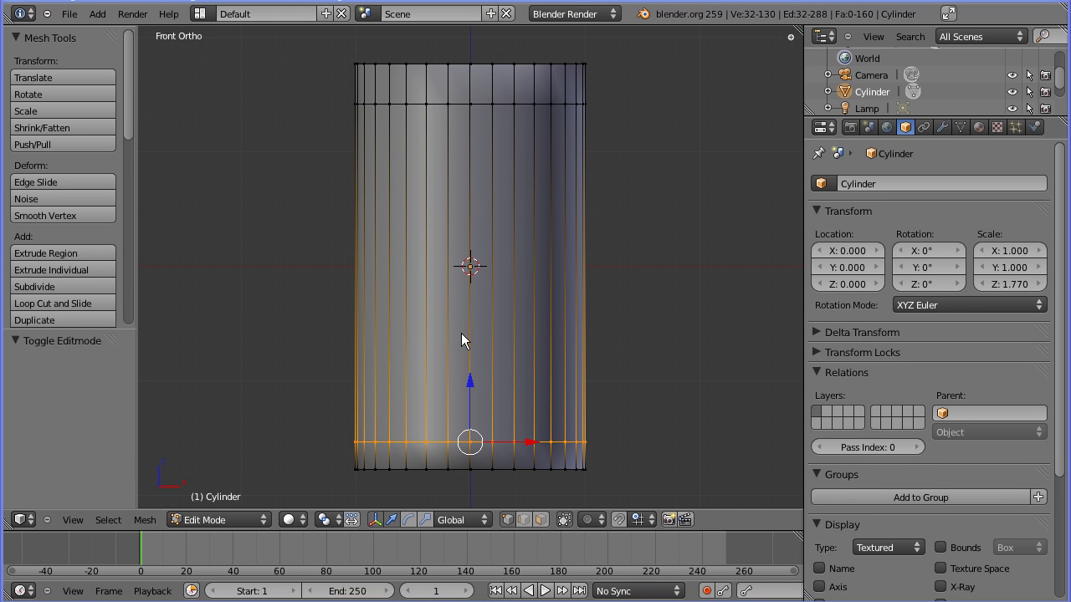
Step: Switch to quad view and edge select, then scale the top edge ring to 0.8
left_click(82, 518)
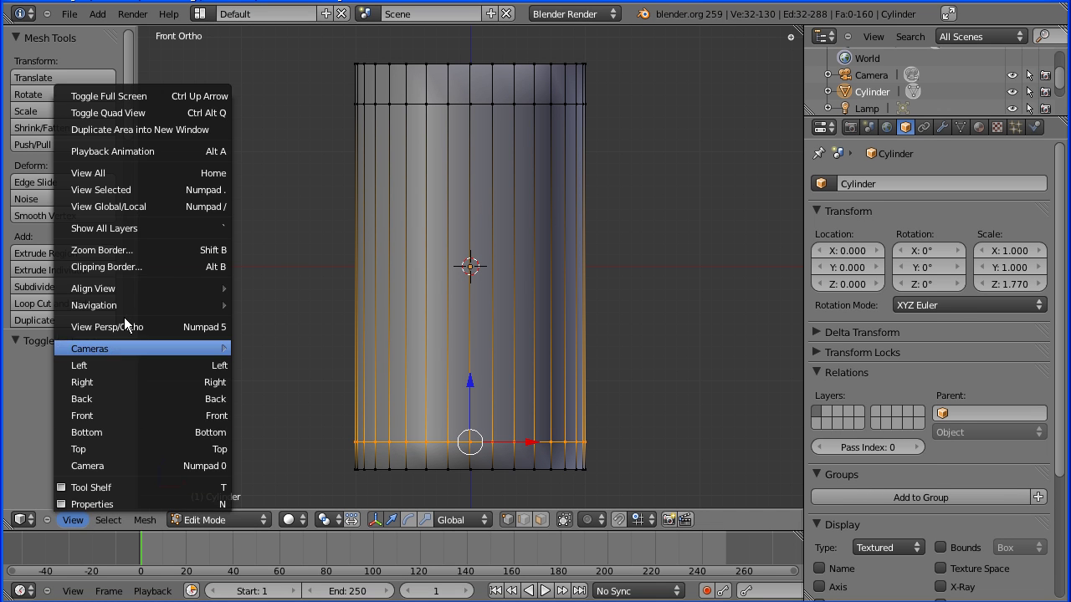
left_click(164, 114)
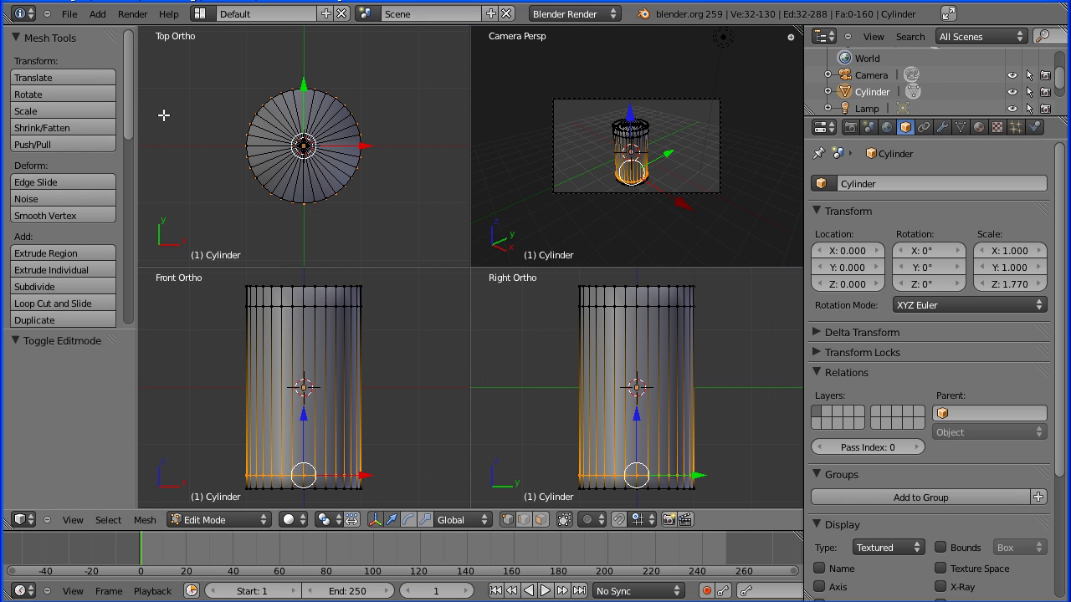
left_click(522, 521)
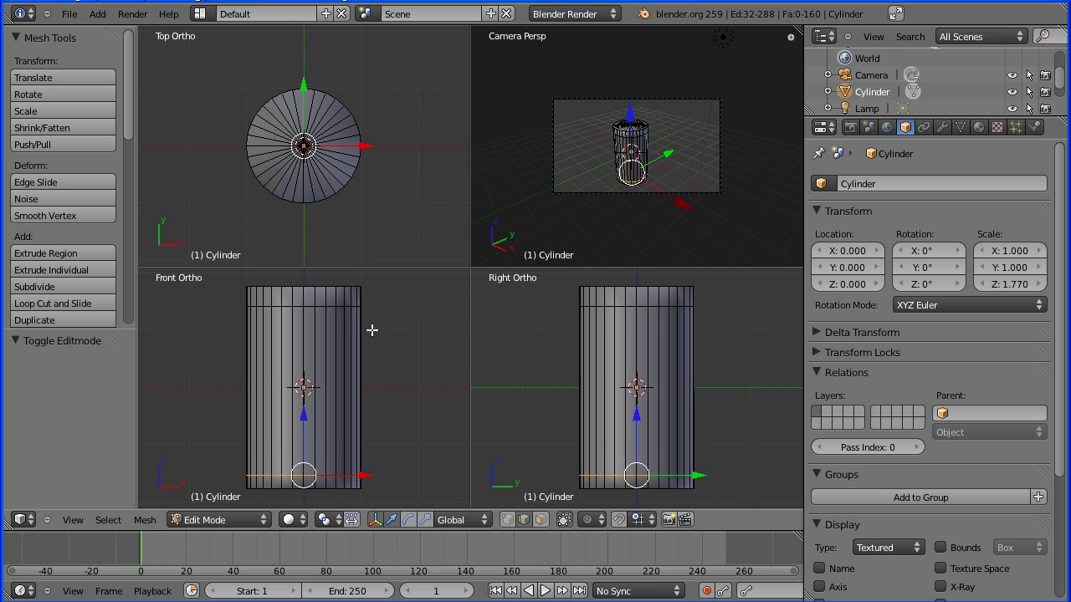
right_click(321, 287, "alt")
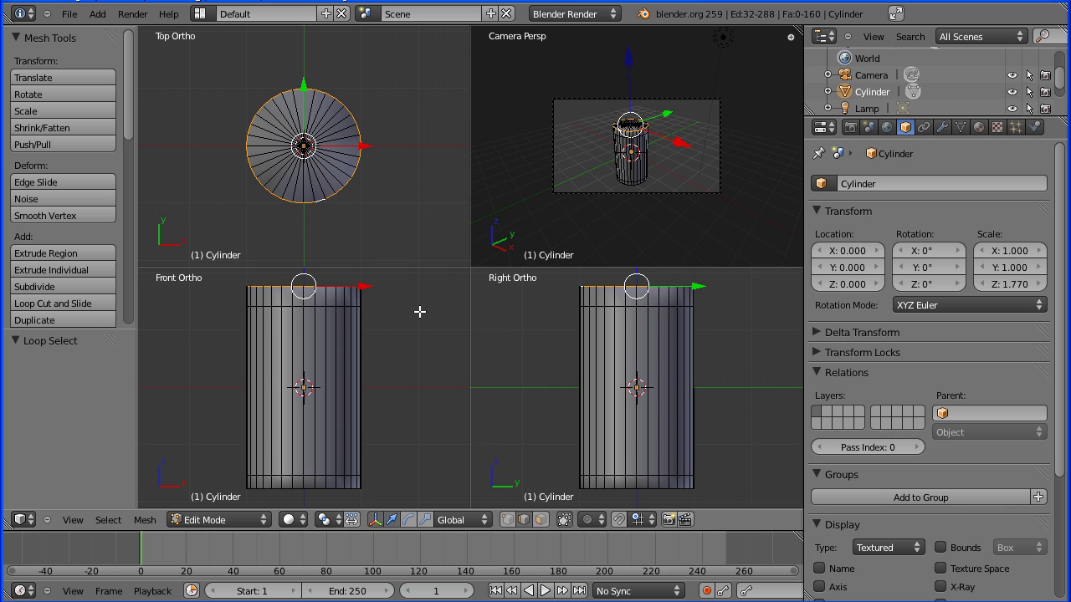
key("s")
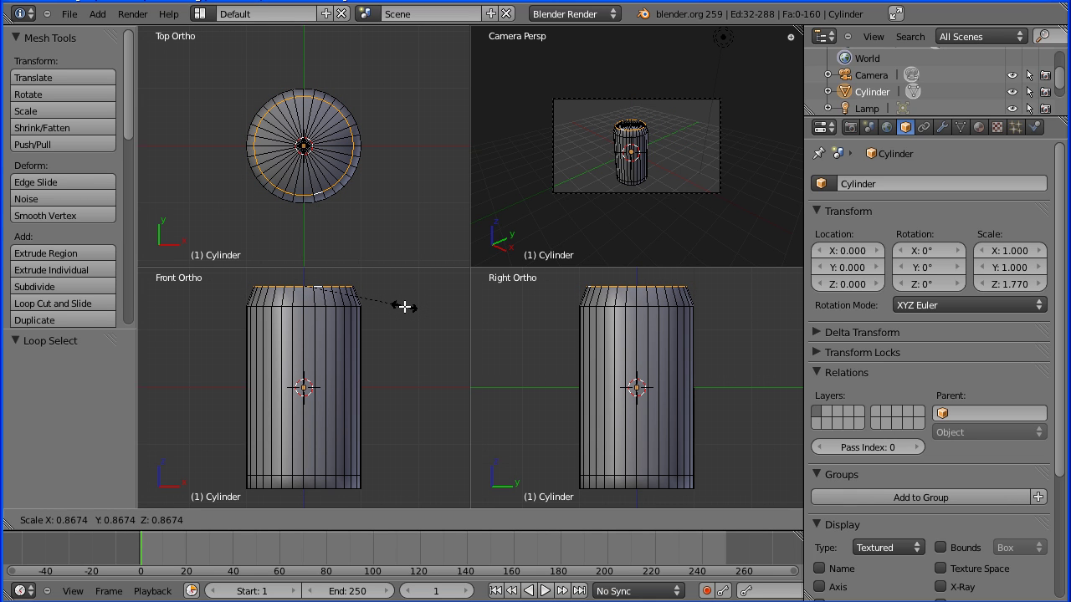
type("0.8")
key("Return")
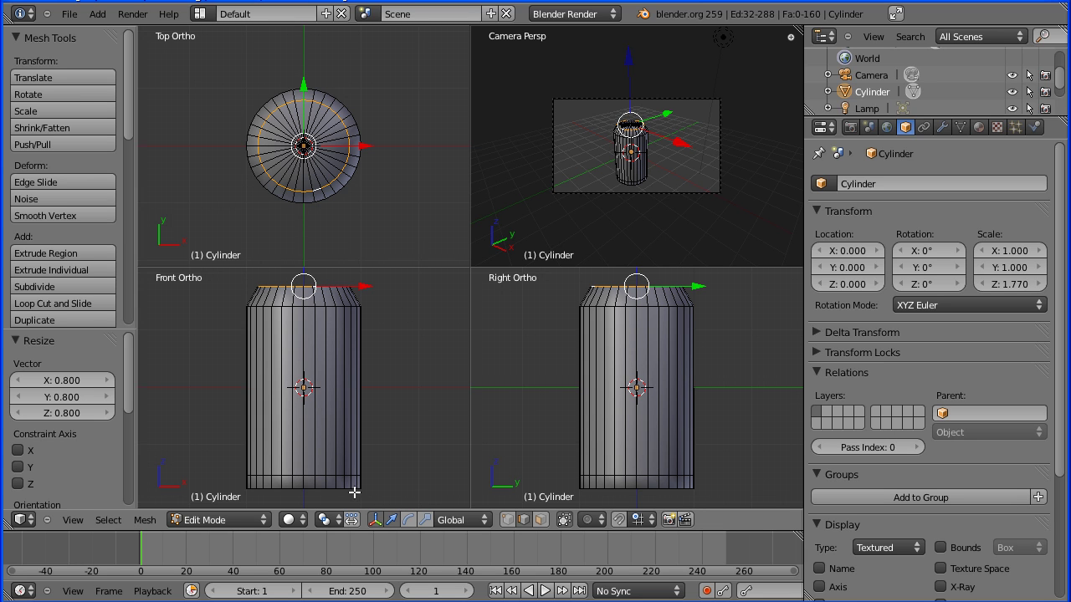
Step: Scale the bottom edge ring to 0.8 as well
right_click(322, 486, "alt")
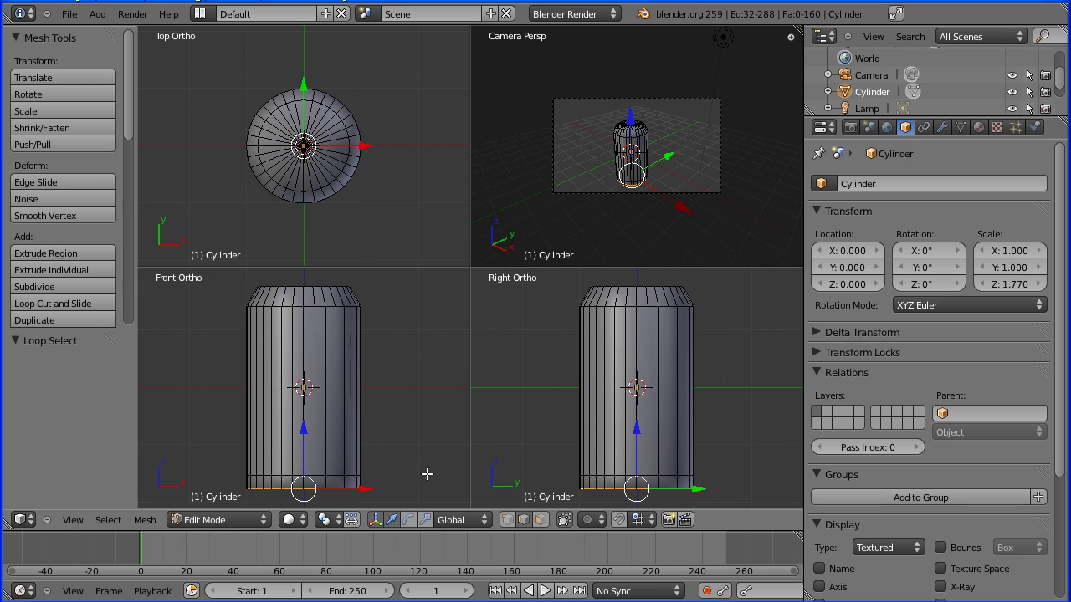
key("s")
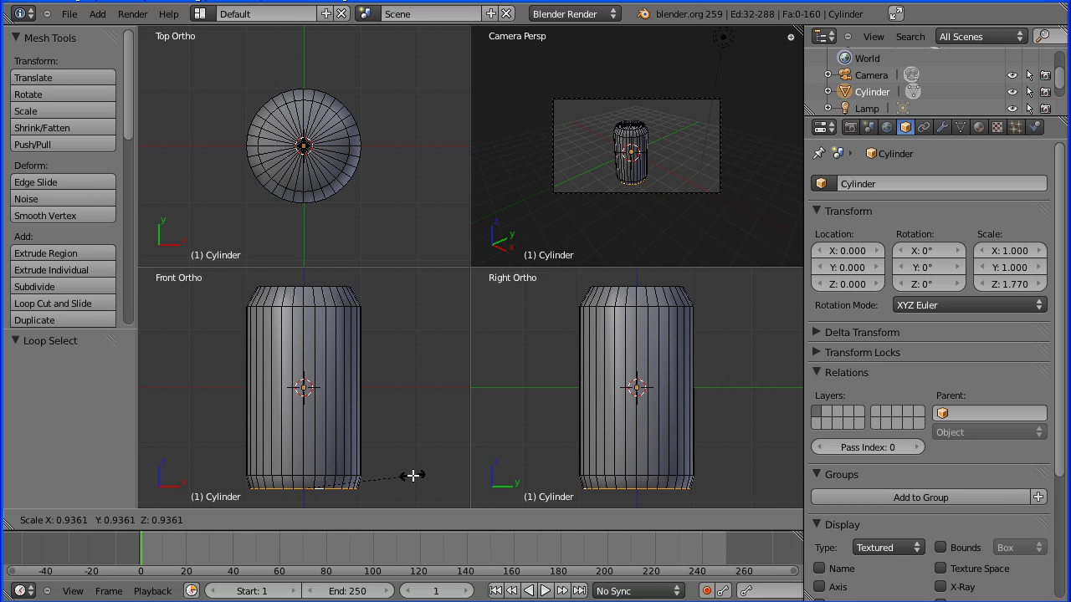
type("0.8")
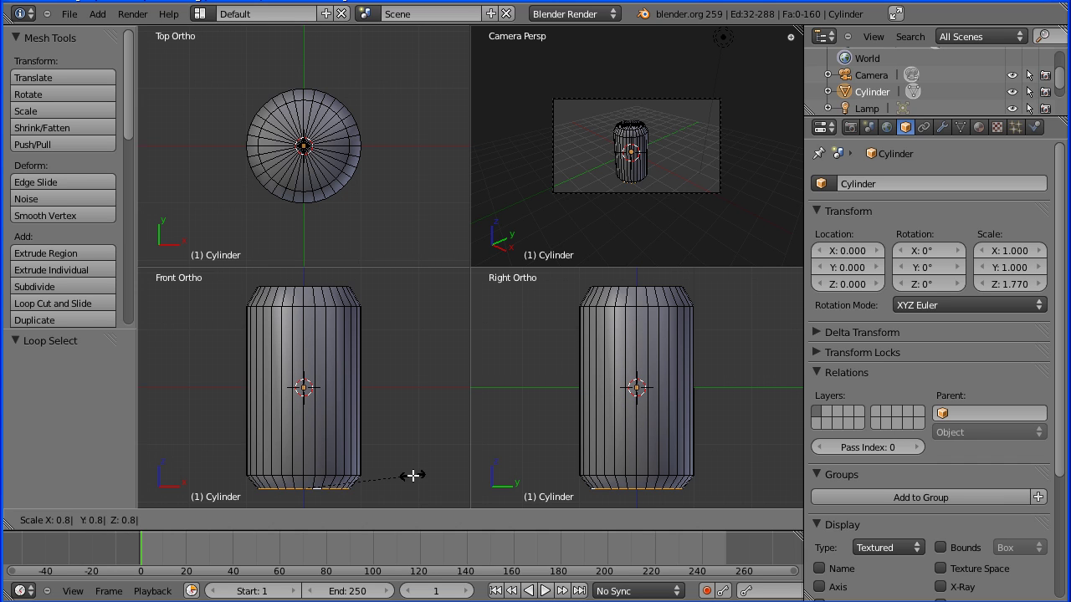
key("Return")
key("Tab")
key("Tab")
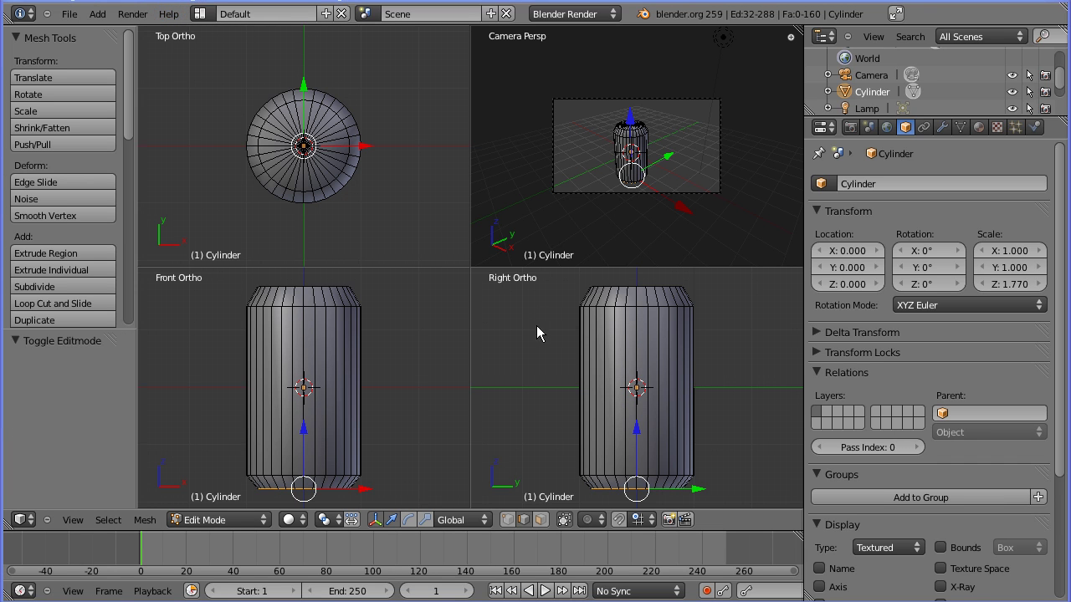
Step: Box-select the top cap faces, extrude them 0.2 inward and scale them to 0.9
left_click(541, 520)
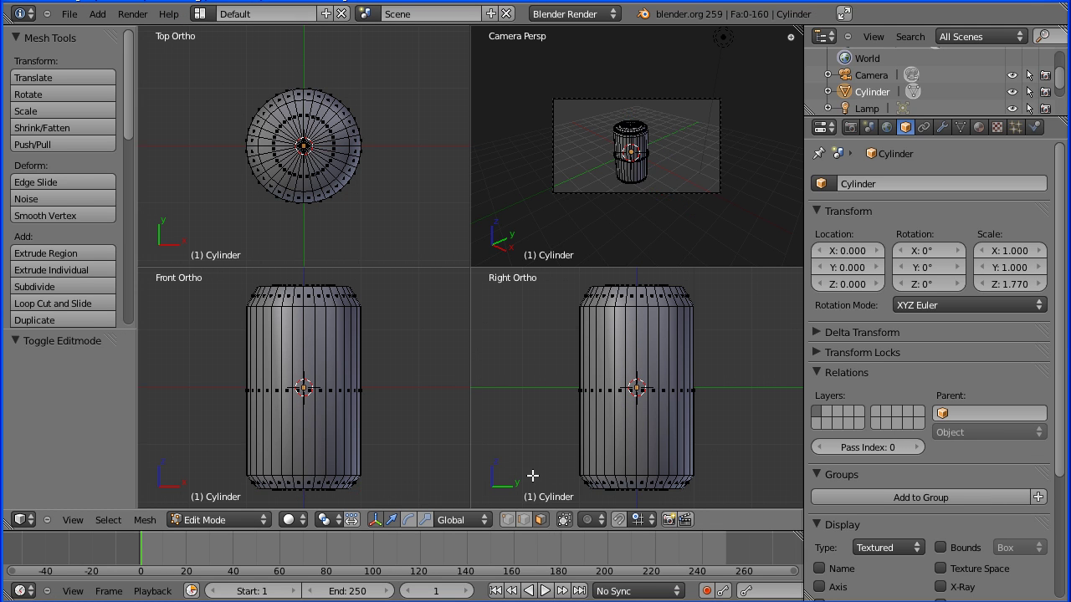
right_click(339, 172)
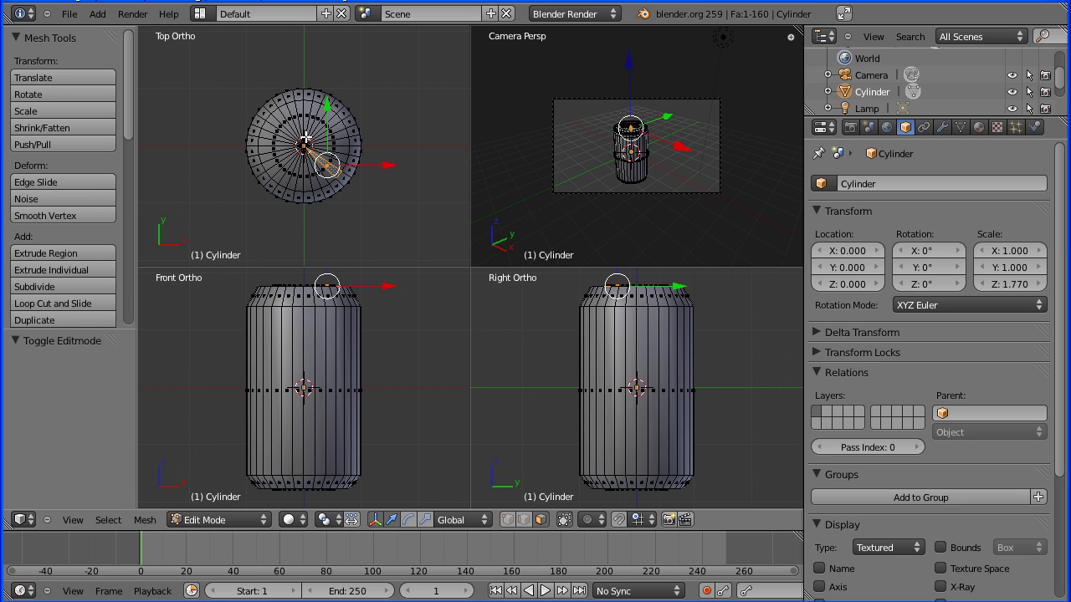
key("b")
left_click_drag(286, 129, 331, 164)
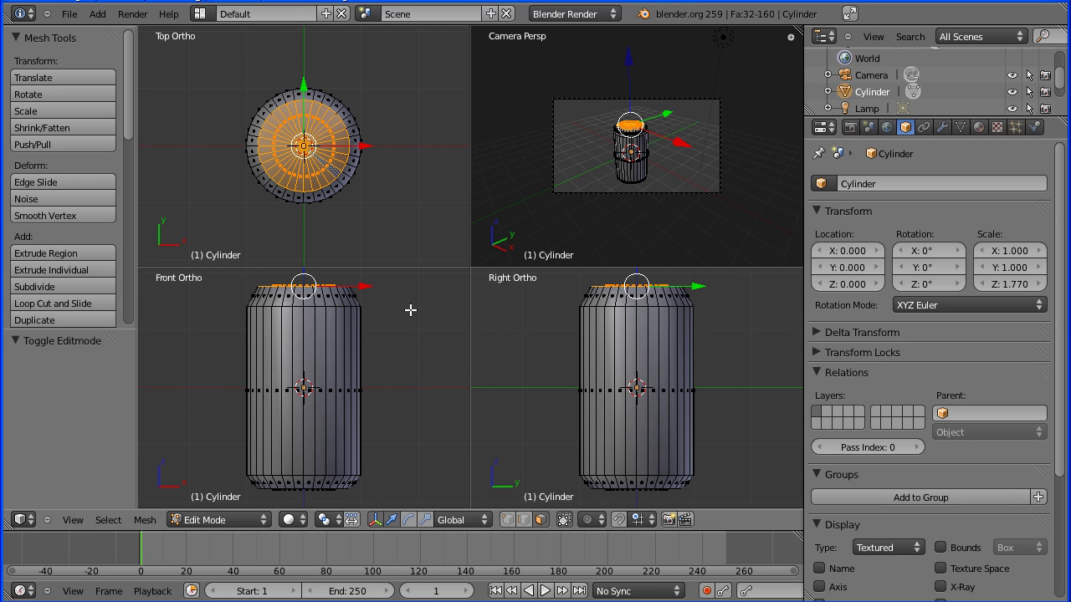
left_click(566, 522)
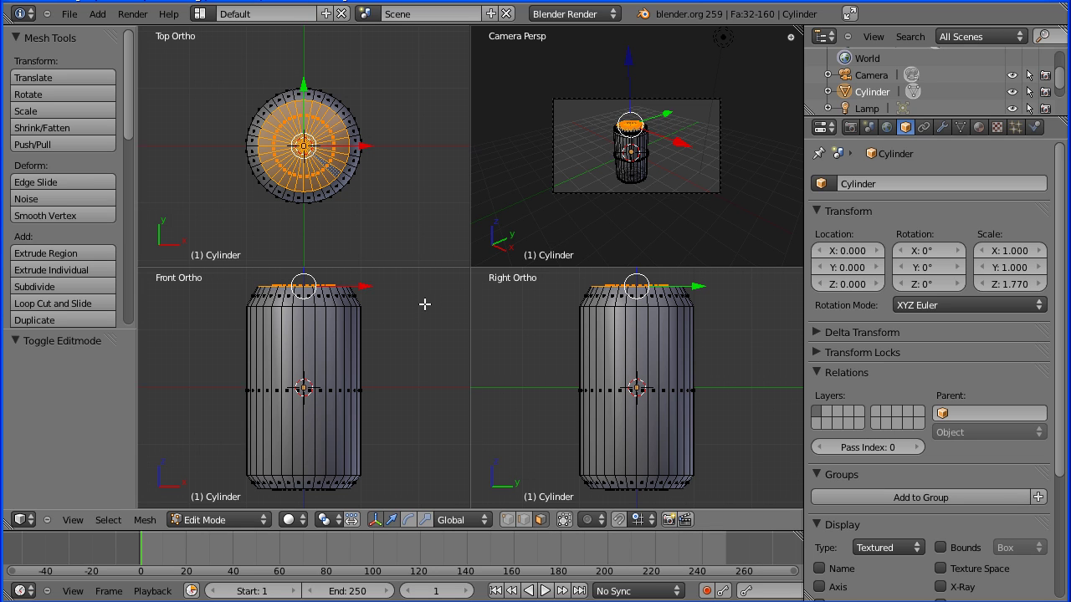
key("e")
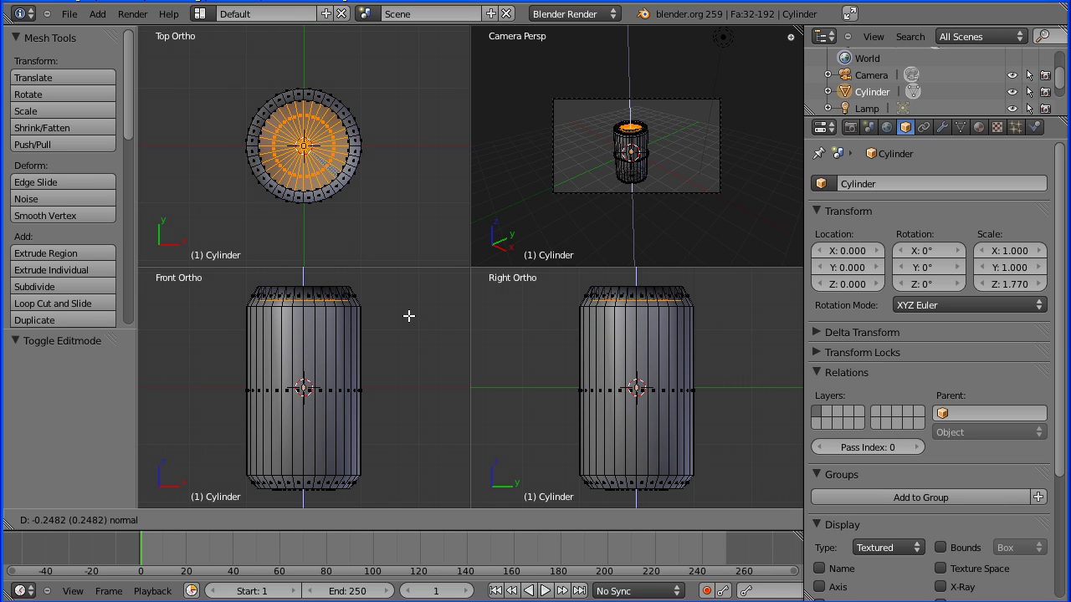
type("0.")
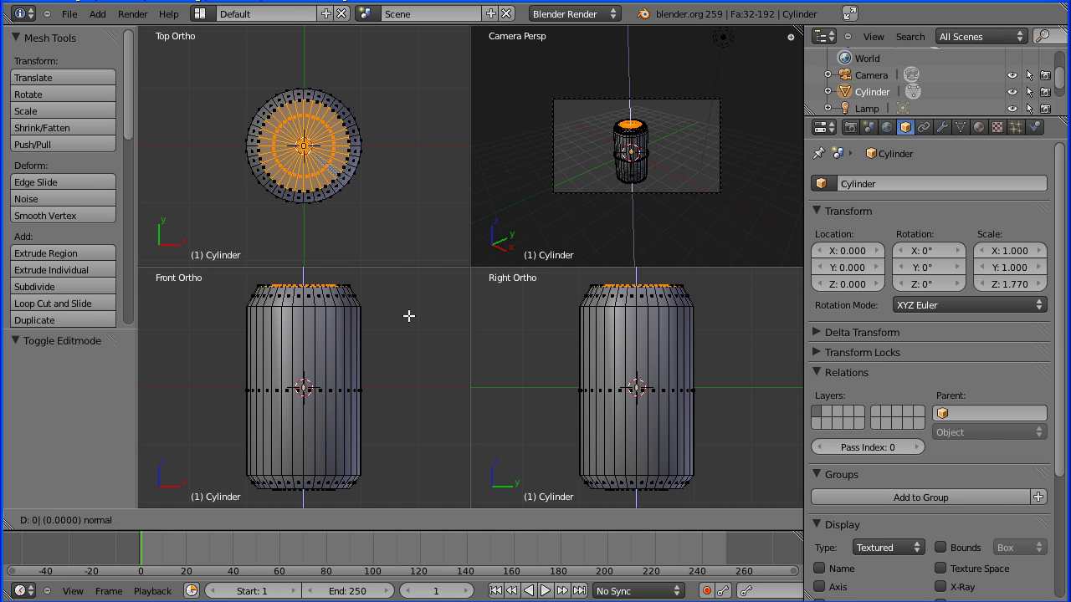
type("-2")
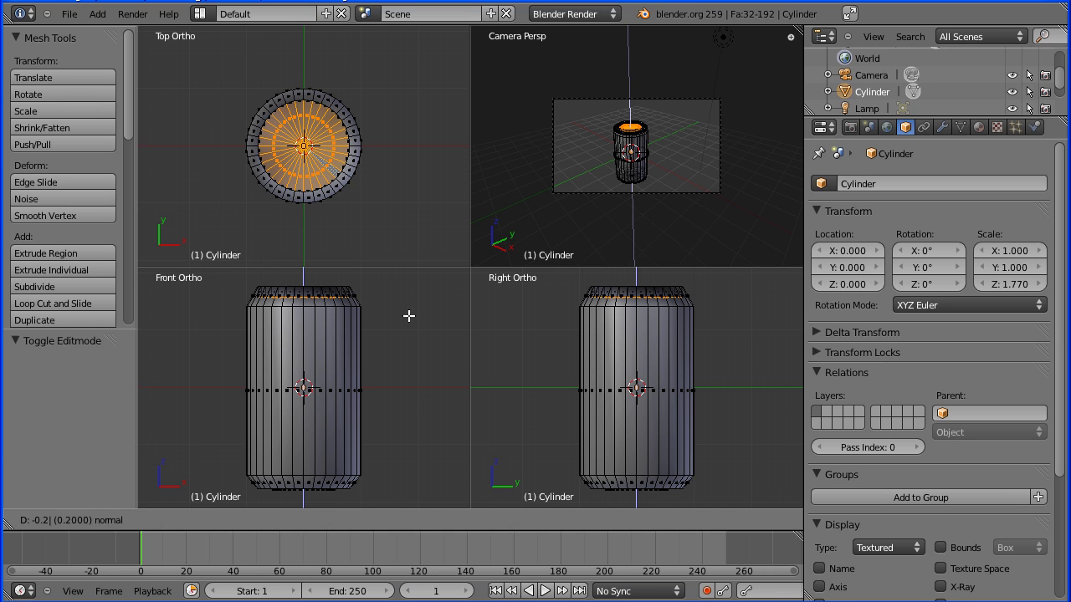
key("Return")
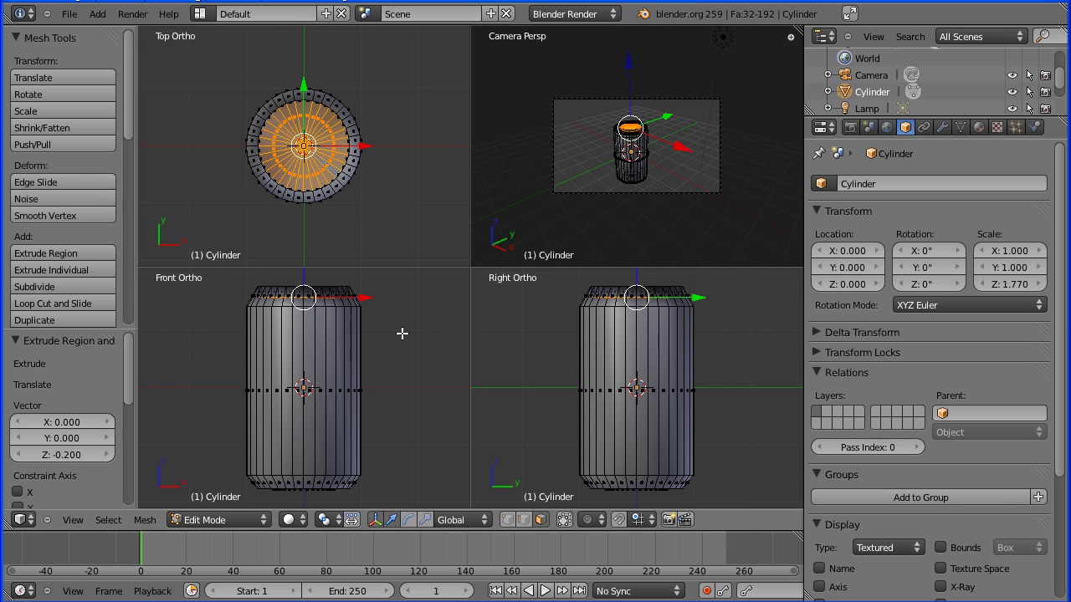
key("s")
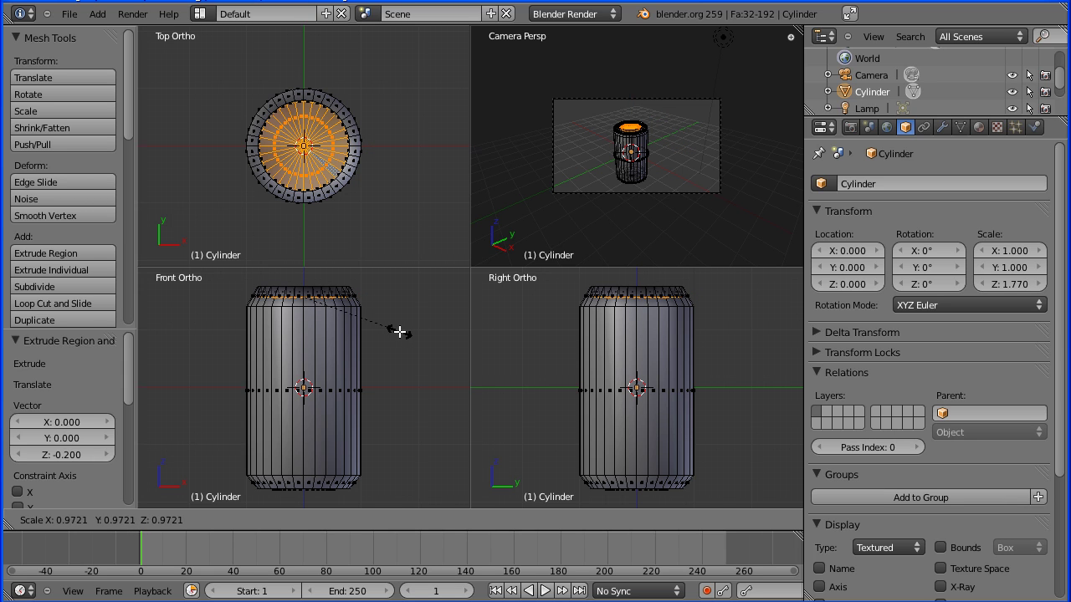
type("0.9")
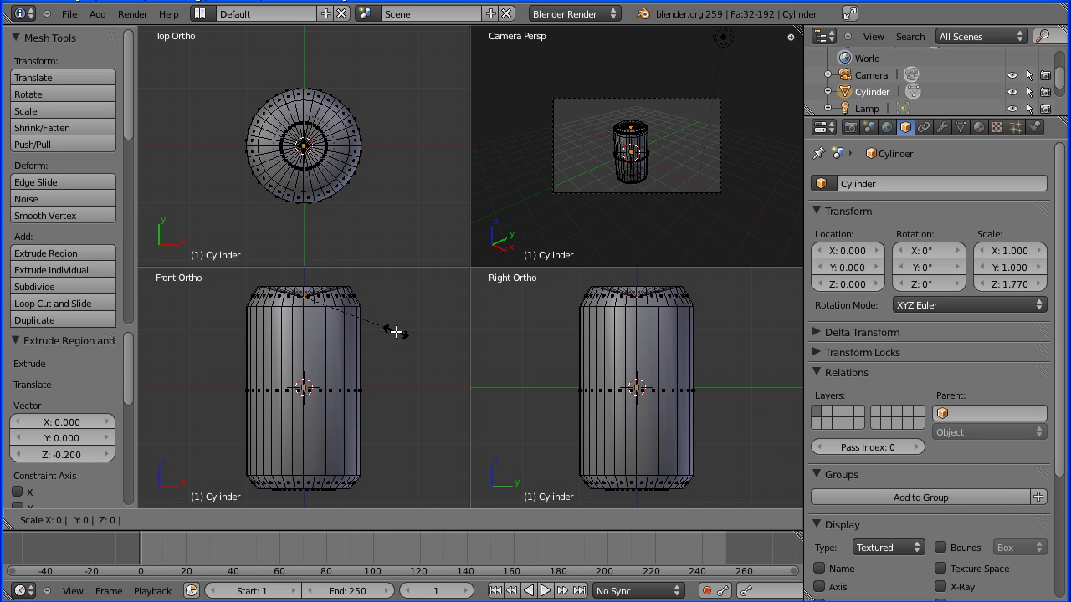
key("Return")
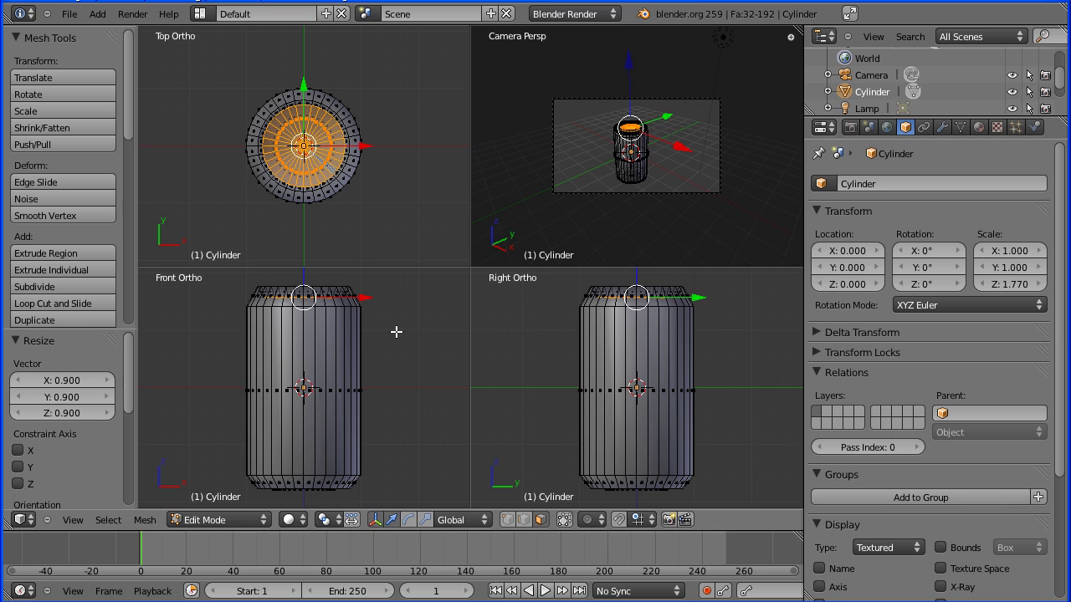
Step: Raise the top cap's centre vertex 0.1 along Z
left_click(507, 520)
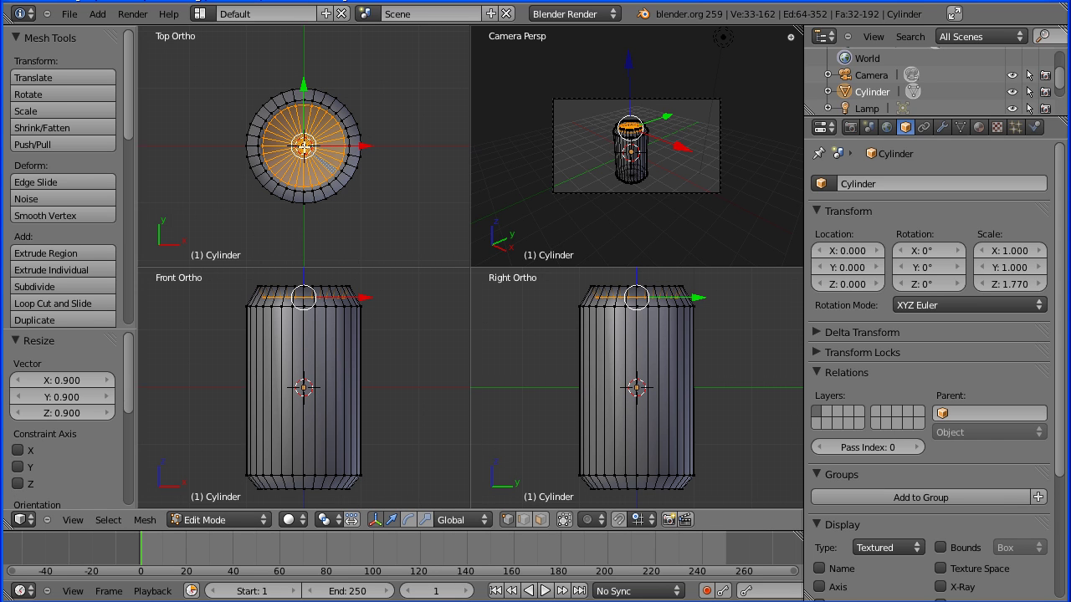
right_click(304, 147)
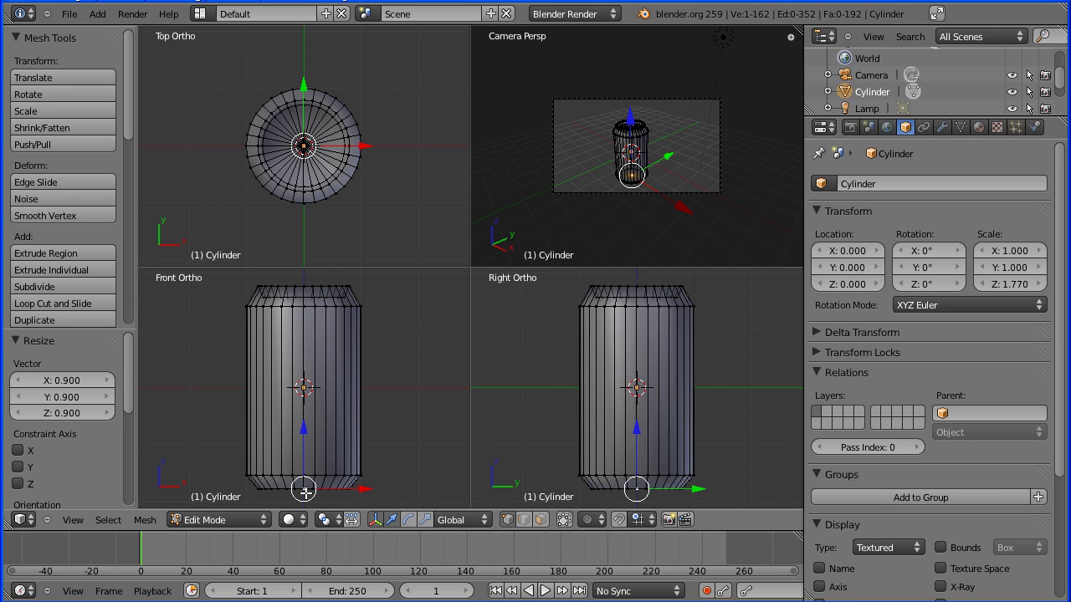
left_click(565, 521)
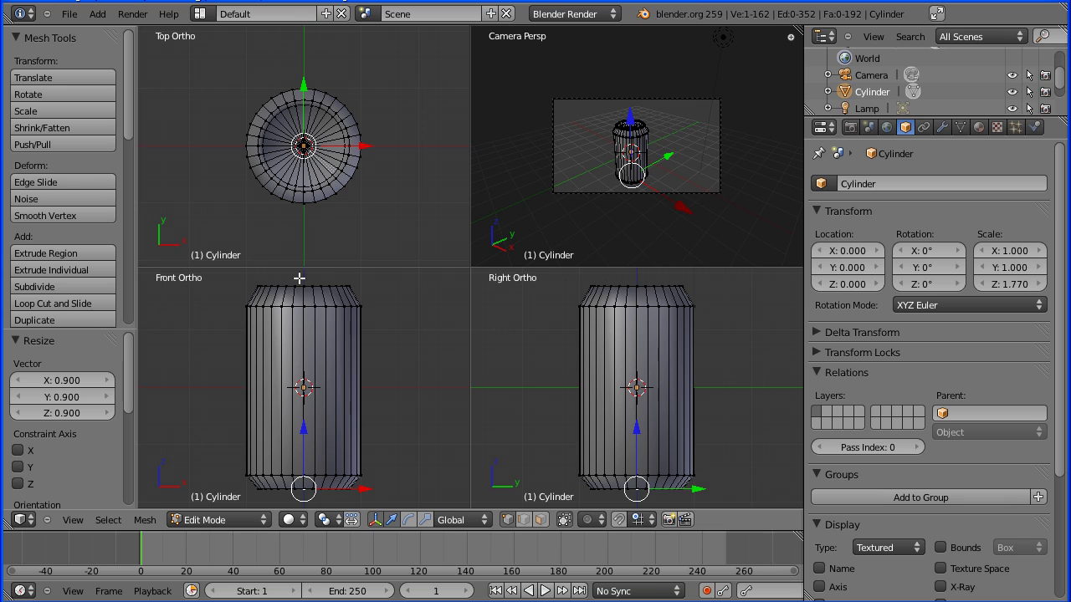
right_click(303, 144)
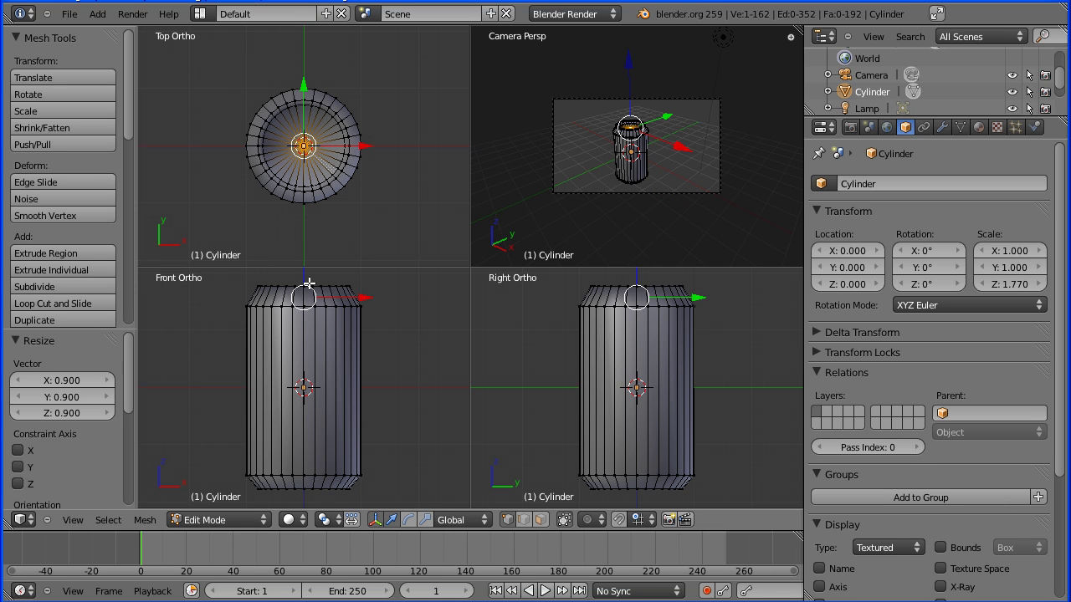
left_click(564, 521)
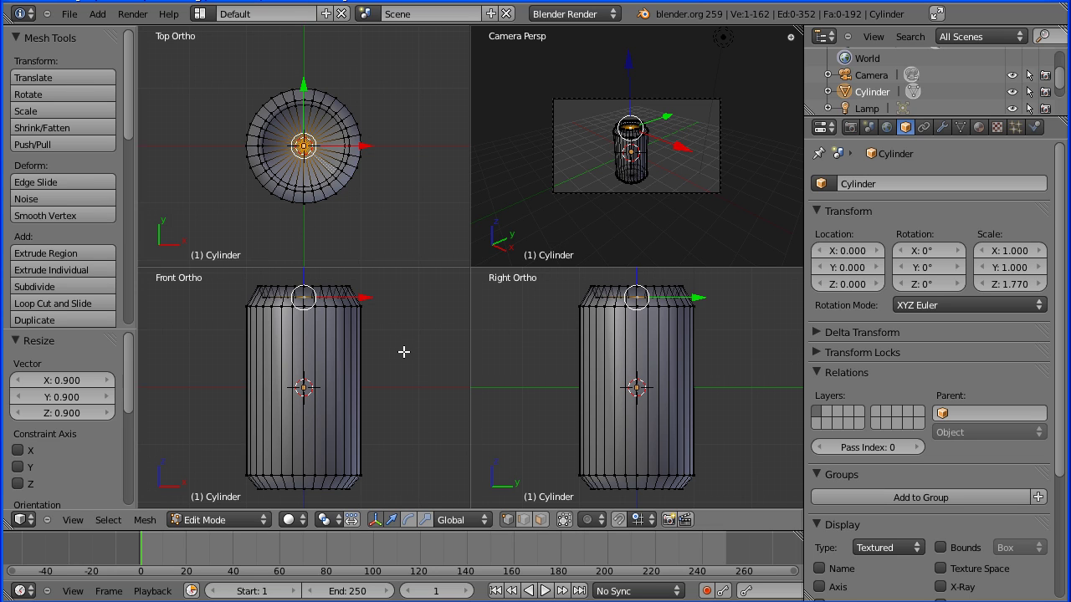
key("g")
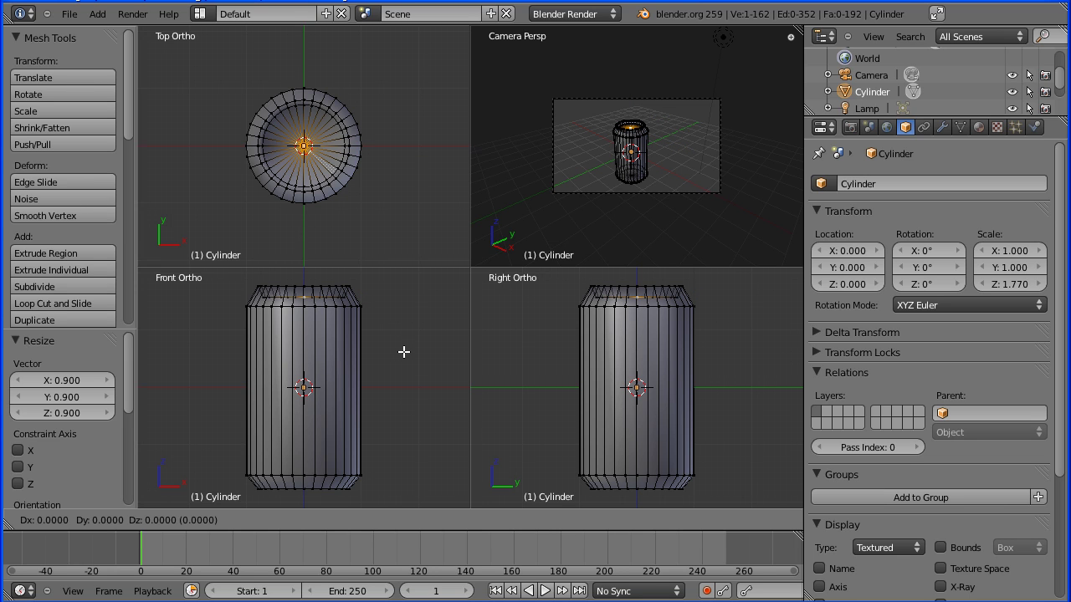
key("z")
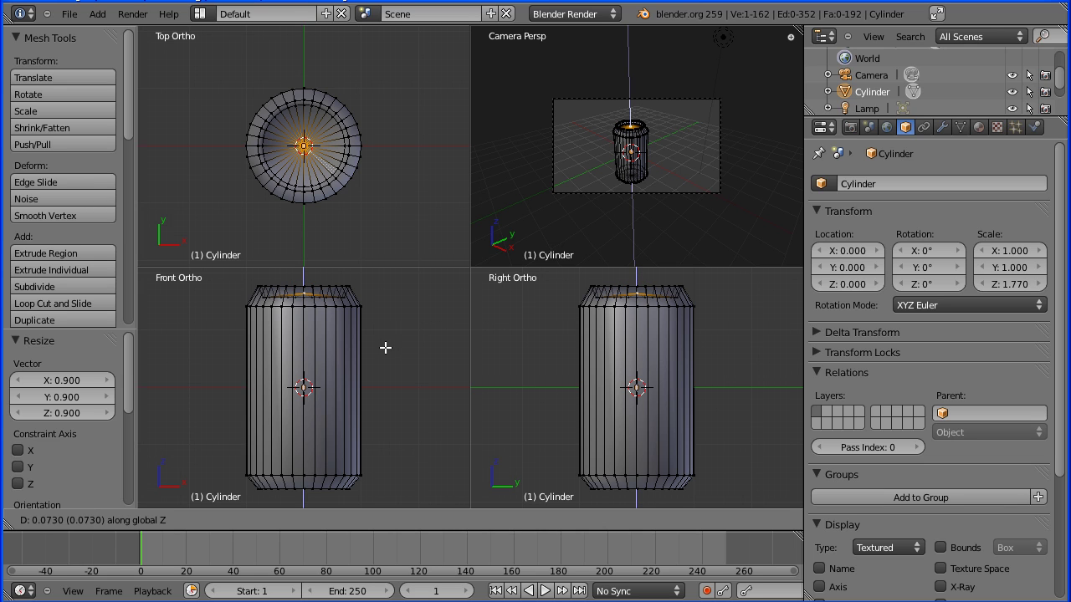
type("0.1")
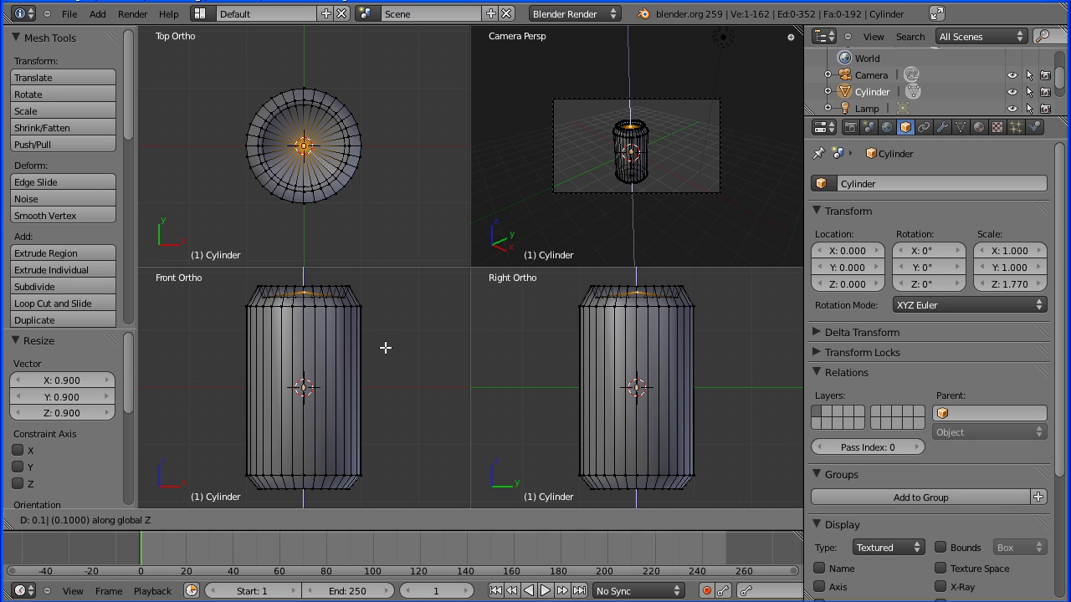
key("Return")
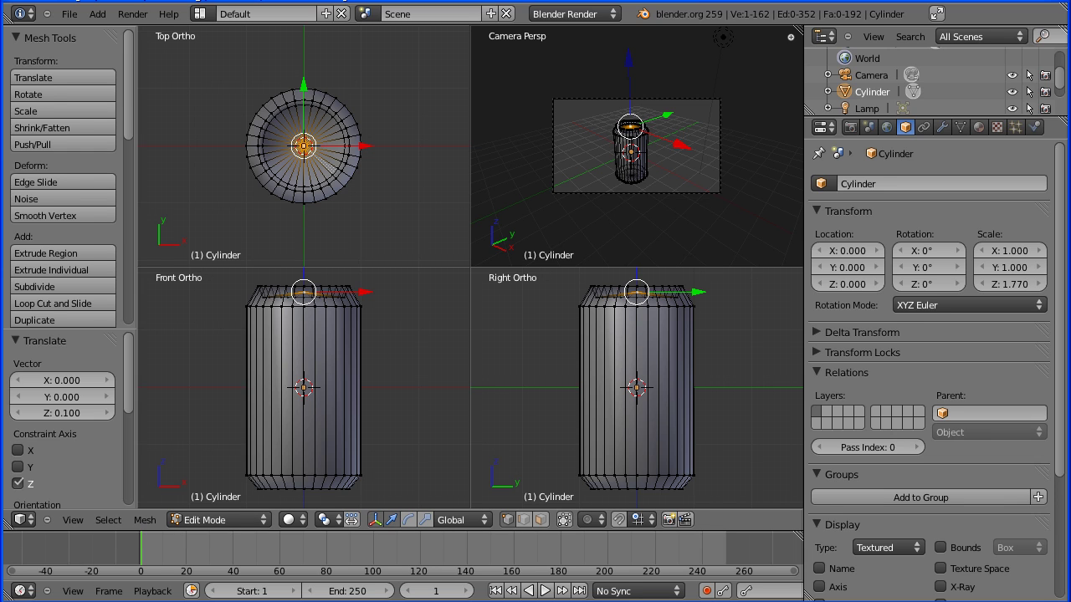
key("Tab")
key("Tab")
Step: View the can from below and subdivide the base's centre edges to add a ring
left_click(73, 520)
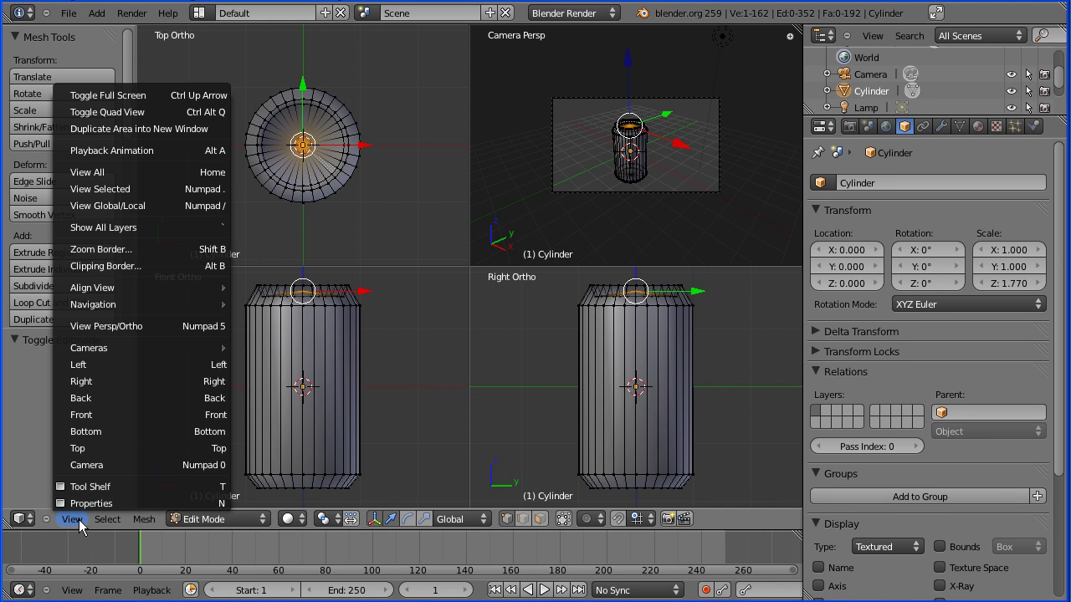
left_click(84, 431)
scroll(704, 191, "up", 3)
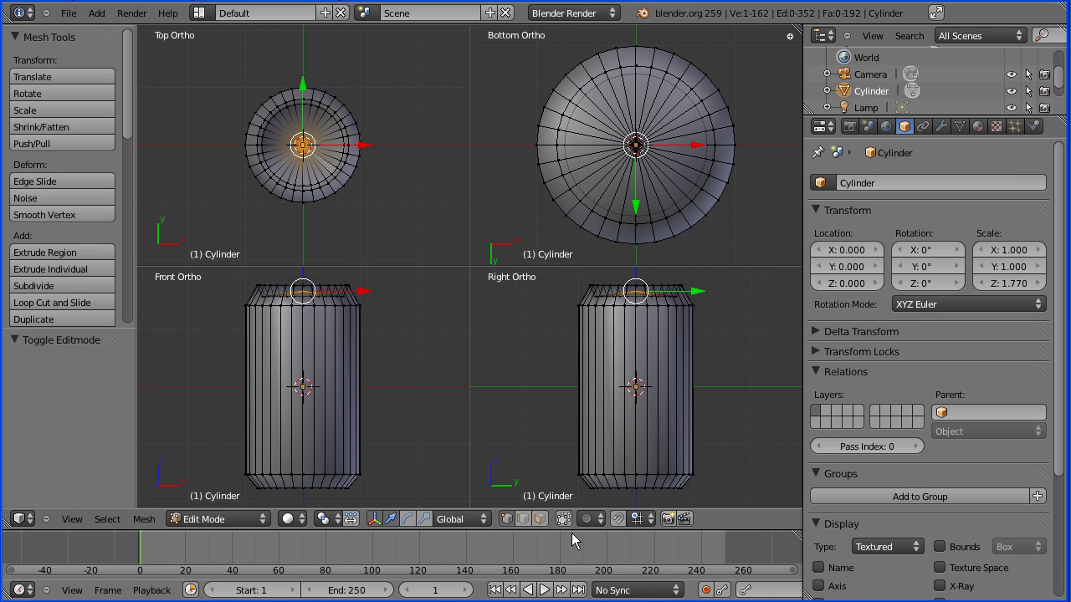
key("a")
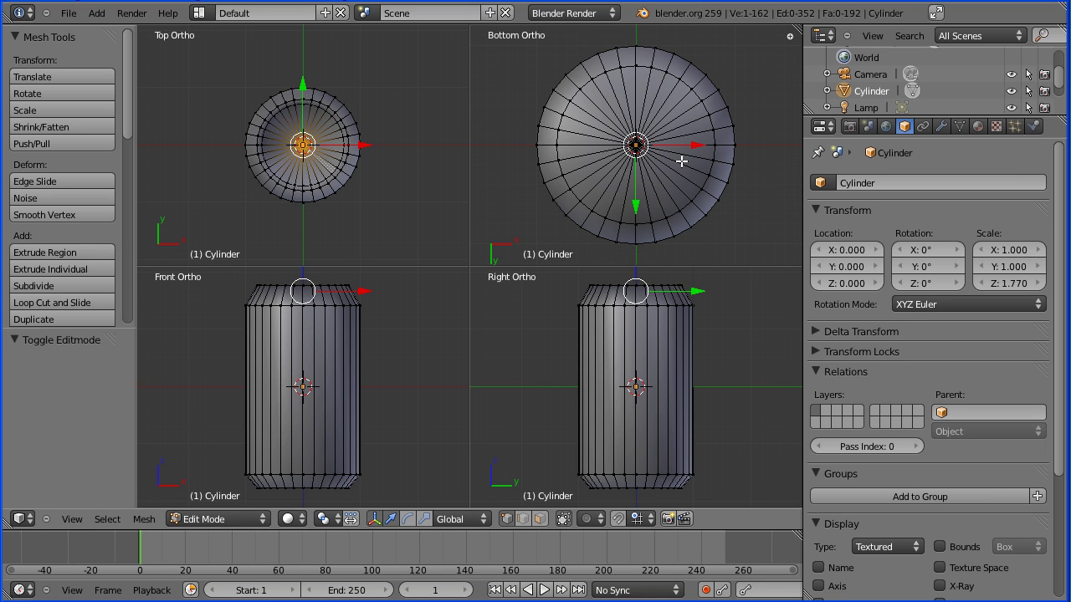
left_click(520, 518)
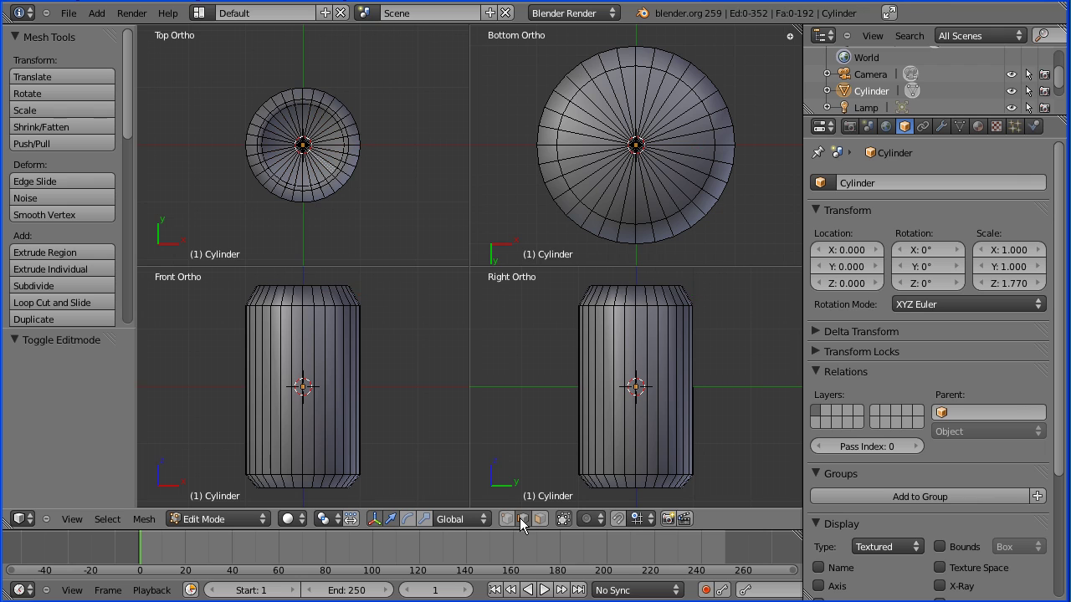
right_click(679, 173)
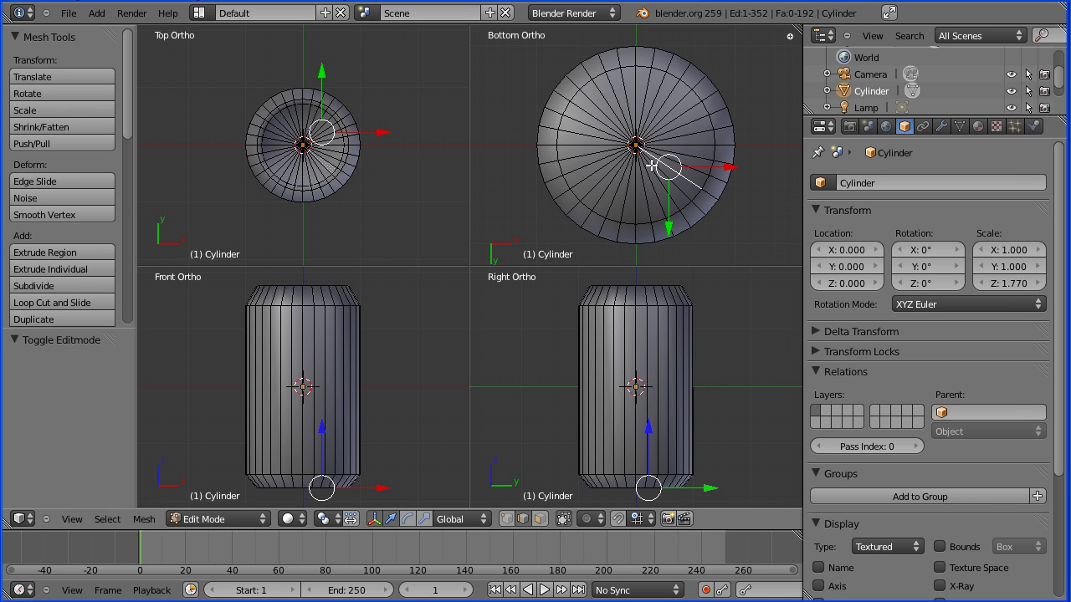
key("b")
left_click_drag(602, 111, 663, 171)
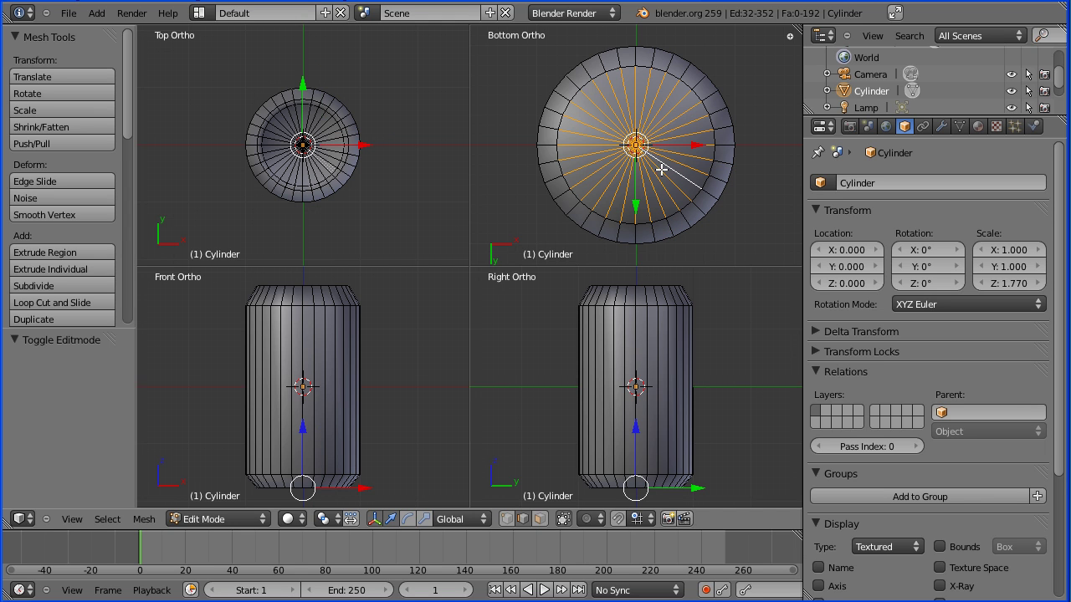
left_click(69, 287)
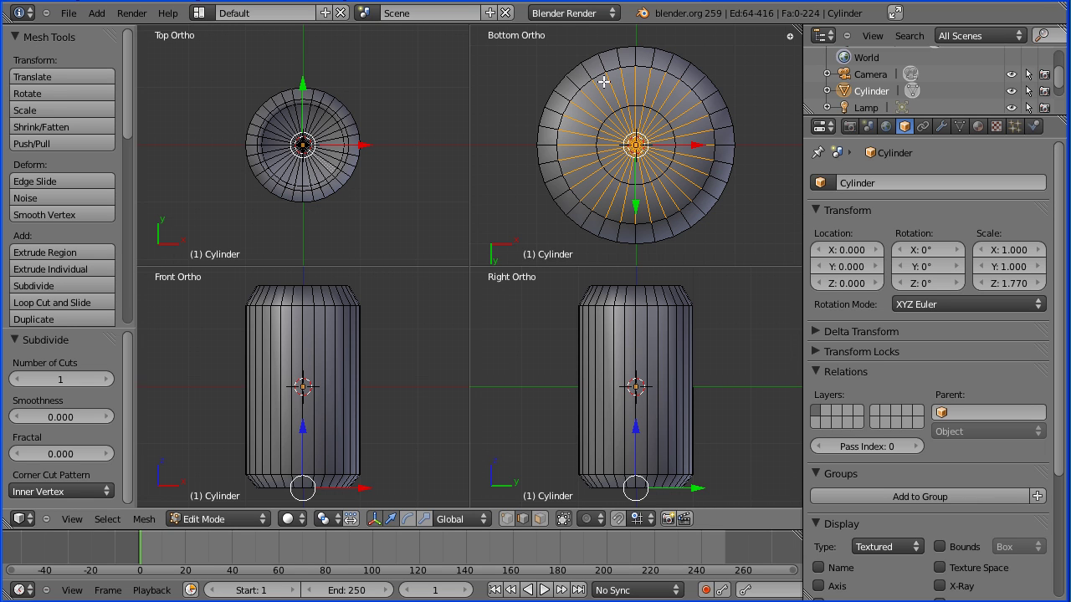
Step: Scale the new base edge ring to 1.8
right_click(671, 165, "alt")
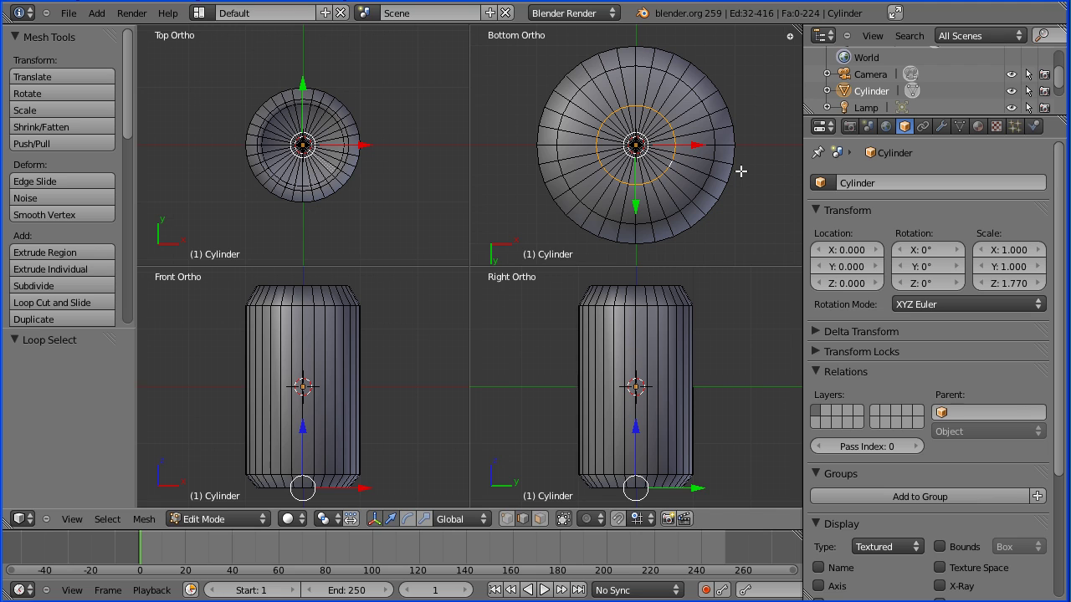
key("s")
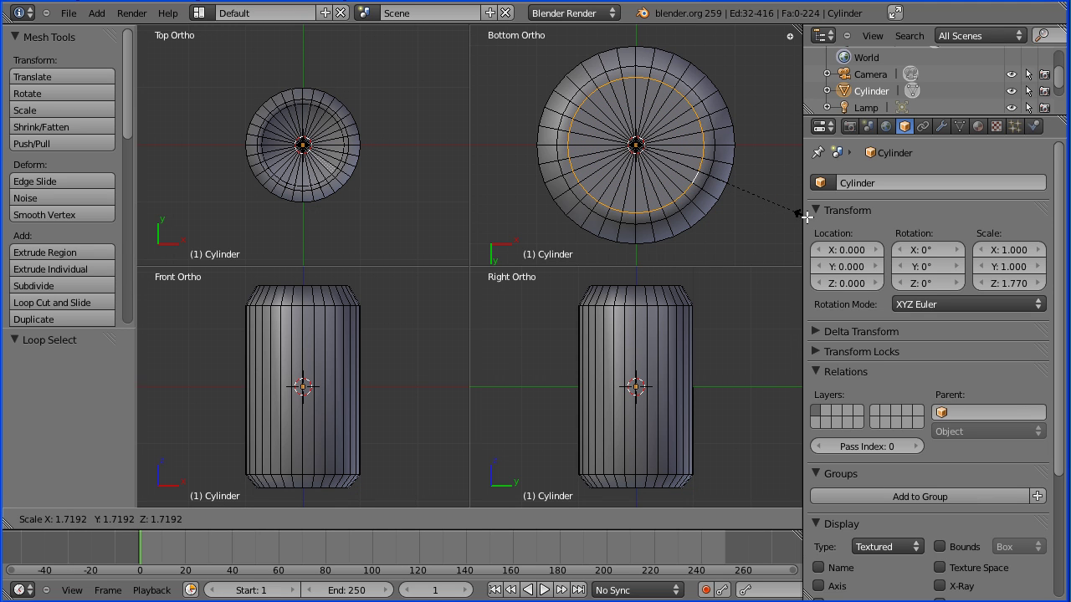
type("1.8")
key("Return")
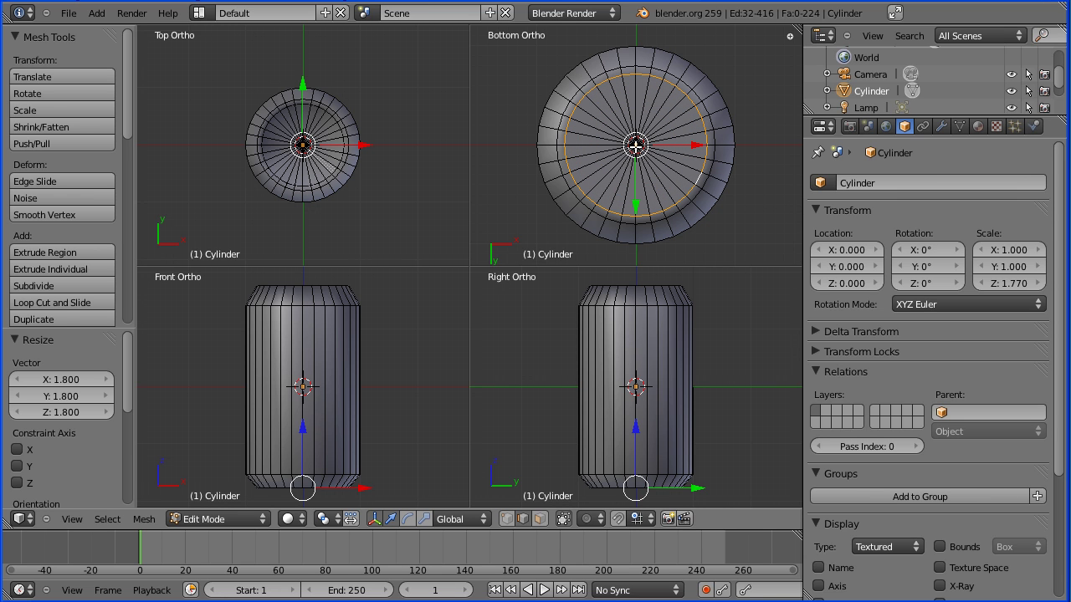
Step: Raise the base's centre vertex 0.2 along Z
left_click(508, 520)
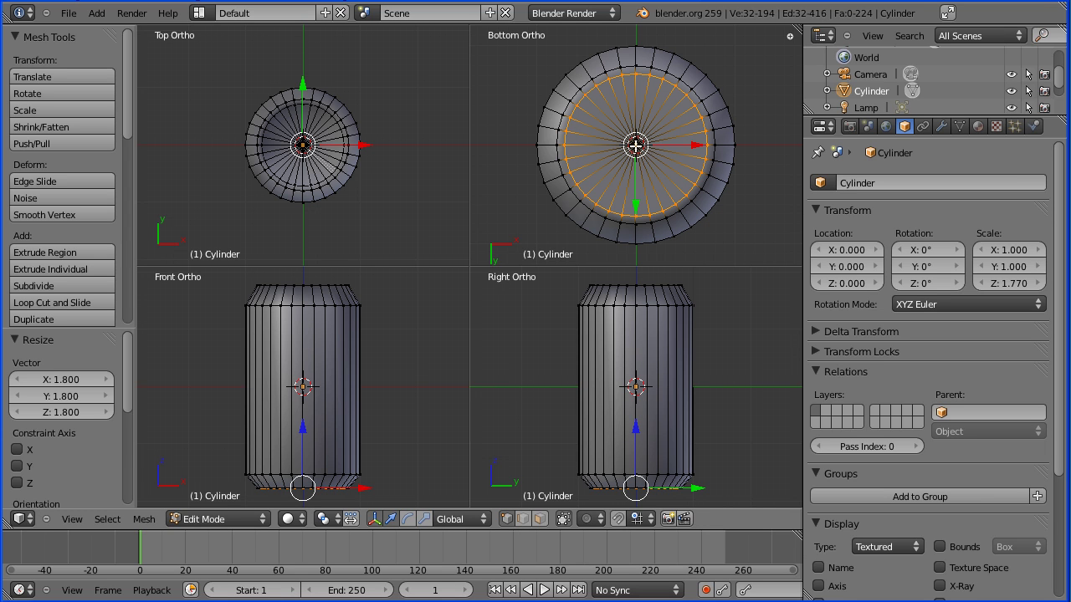
right_click(635, 145)
left_click(566, 520)
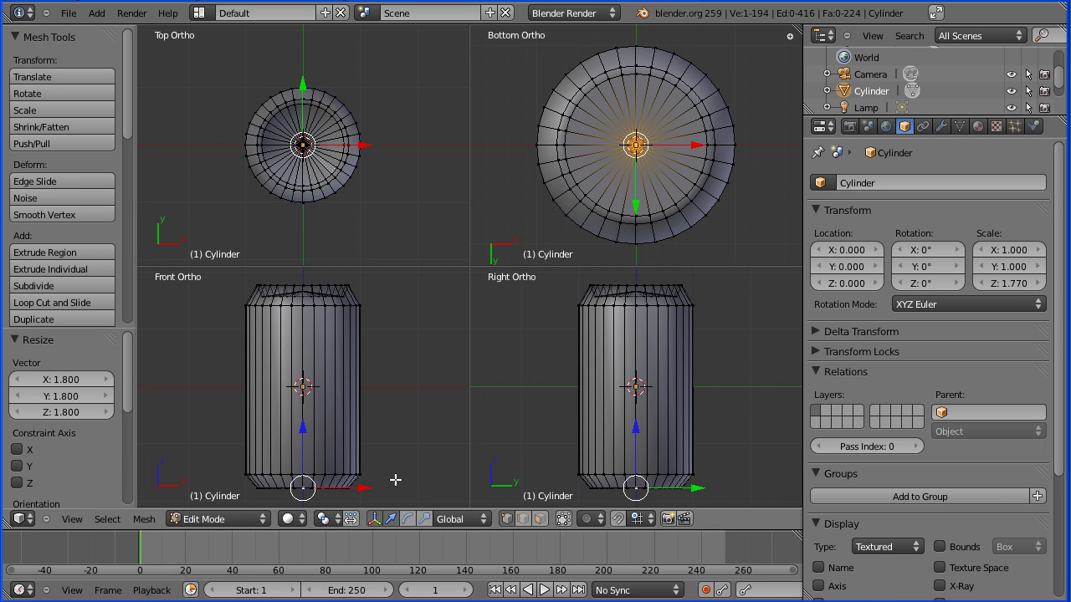
key("g")
key("z")
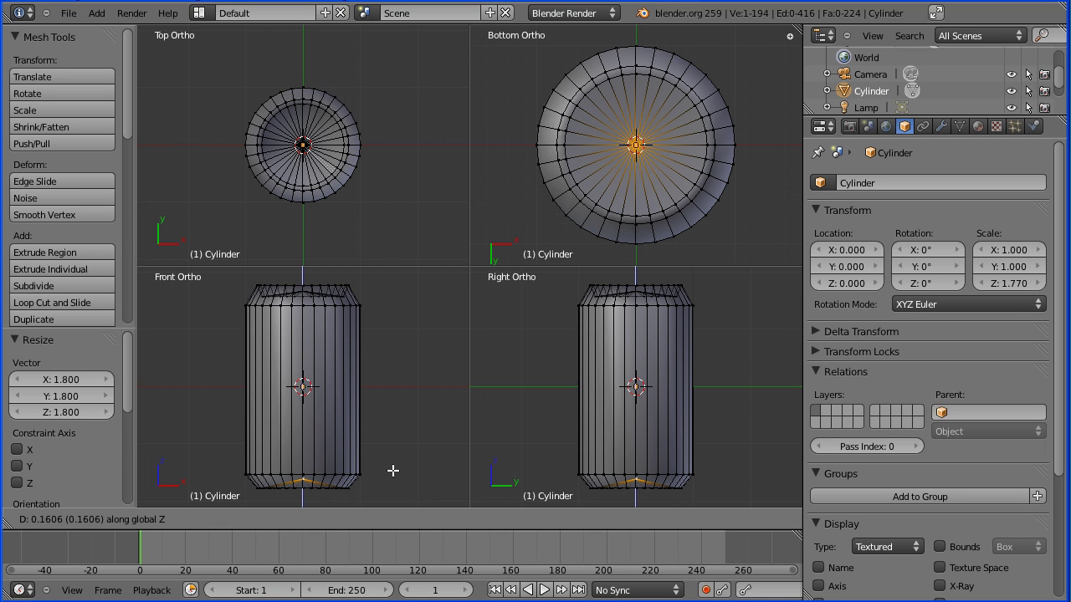
type("0.2")
key("Return")
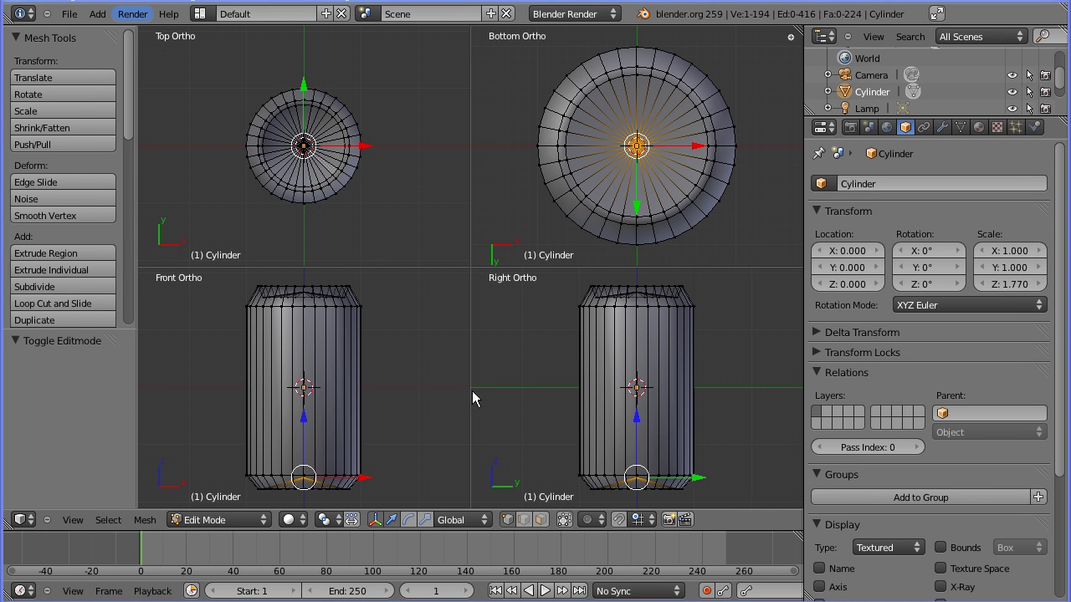
Step: Return to face select with visible-only selection and split the single front view into two side-by-side panes
left_click(541, 521)
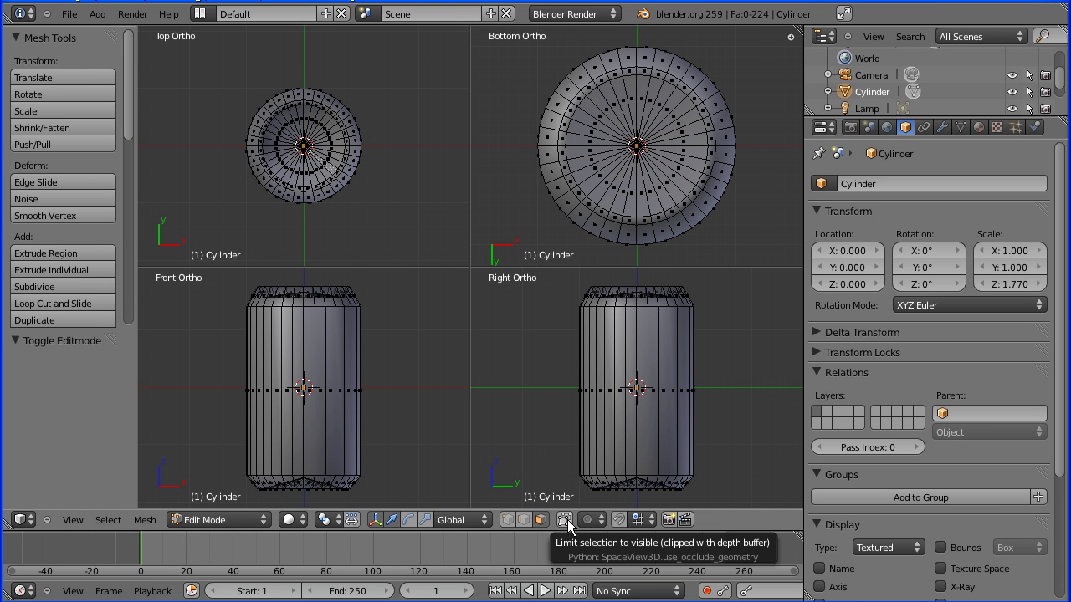
left_click(566, 521)
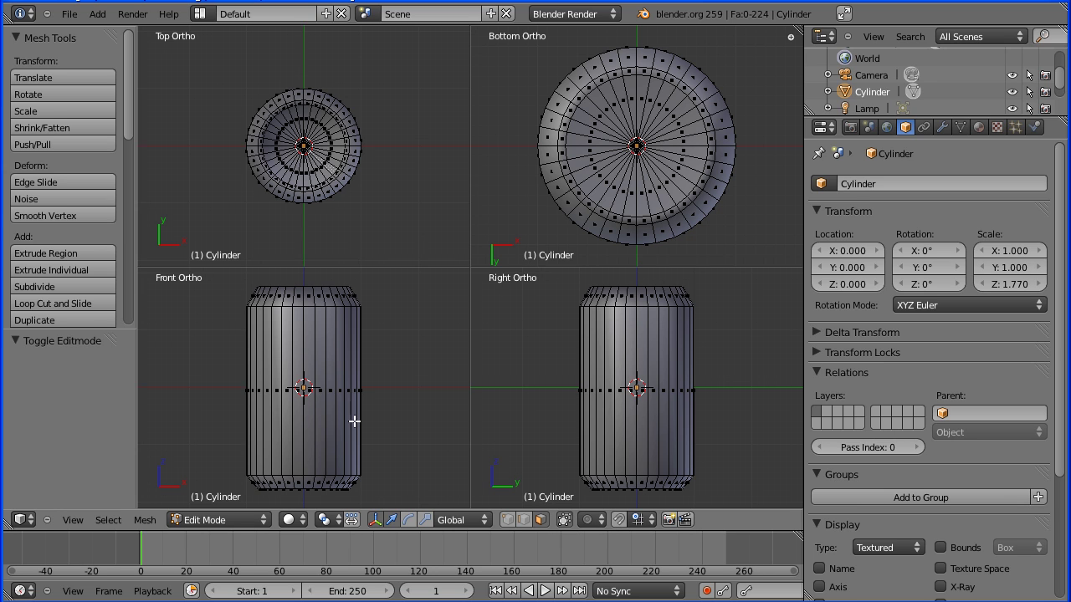
left_click(72, 522)
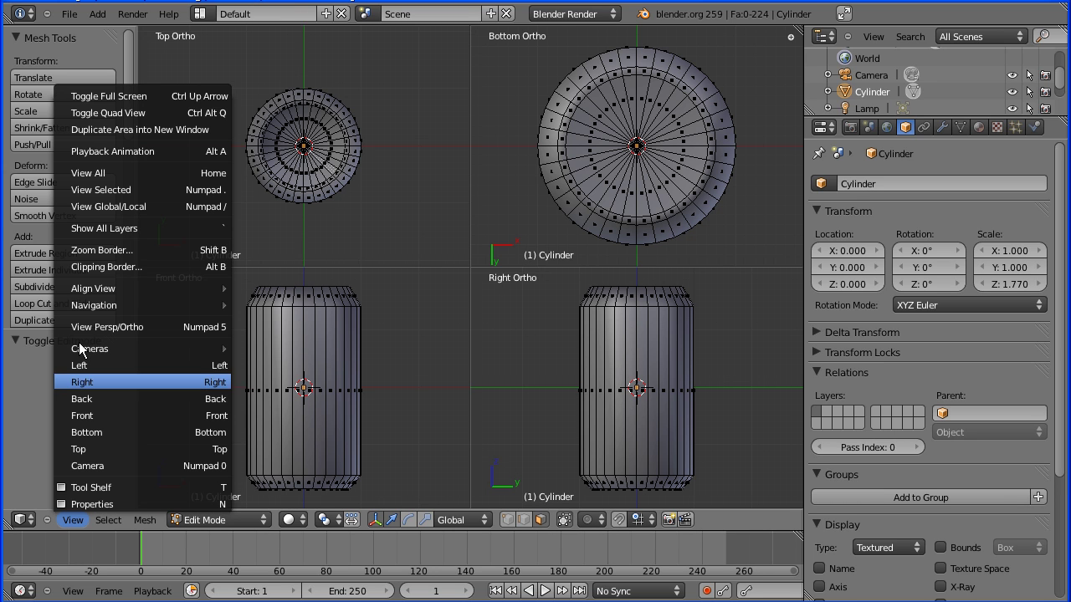
left_click(138, 114)
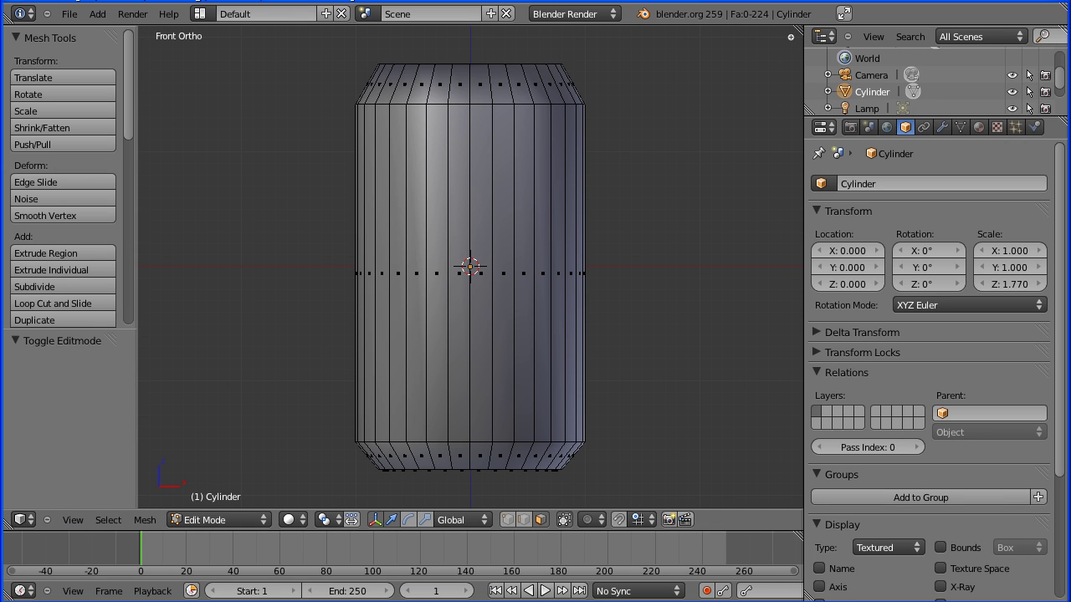
left_click_drag(799, 28, 366, 46)
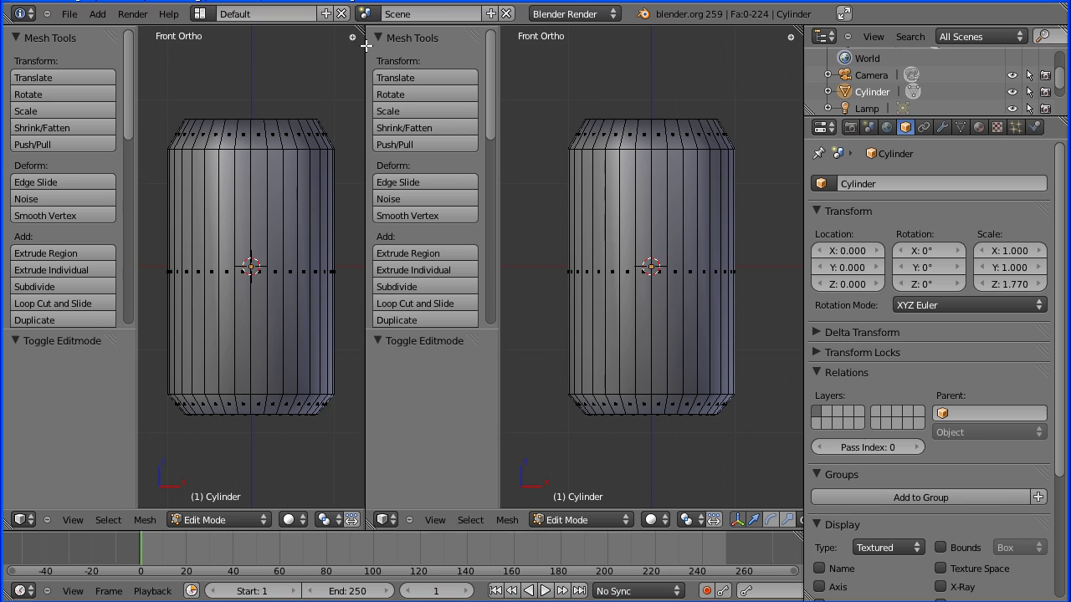
Step: Turn the right pane into a UV/Image Editor and open coke_uv_map.jpg
left_click(387, 519)
left_click(467, 410)
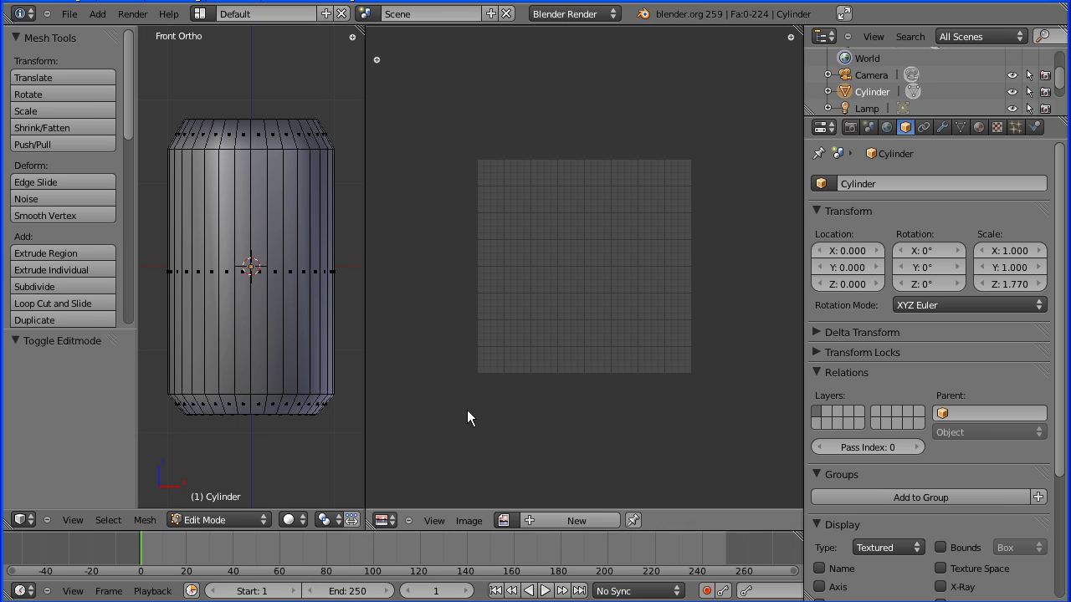
left_click(469, 522)
left_click(493, 490)
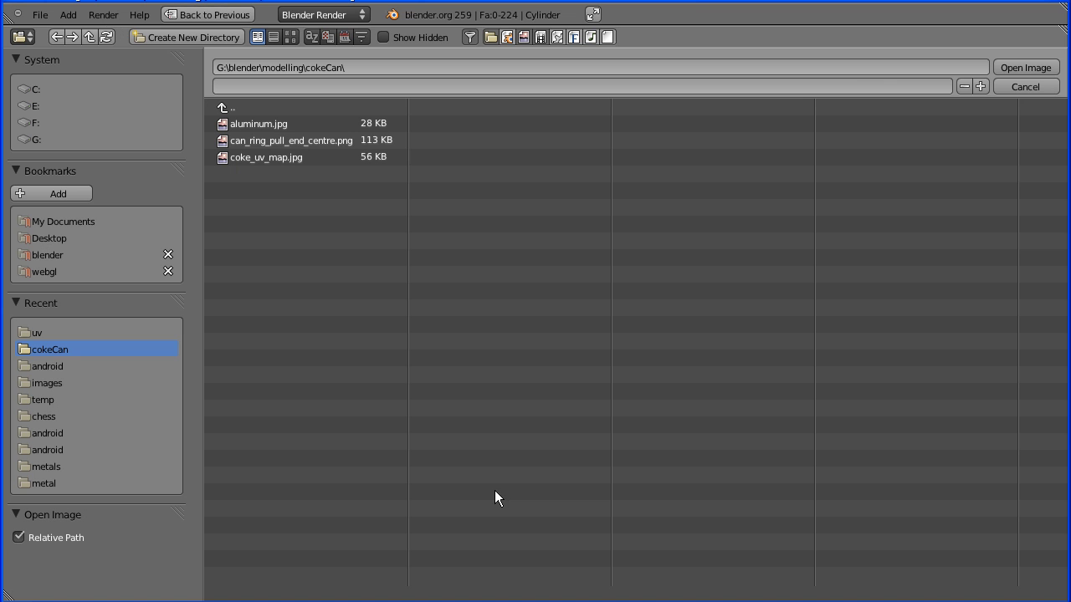
left_click(277, 158)
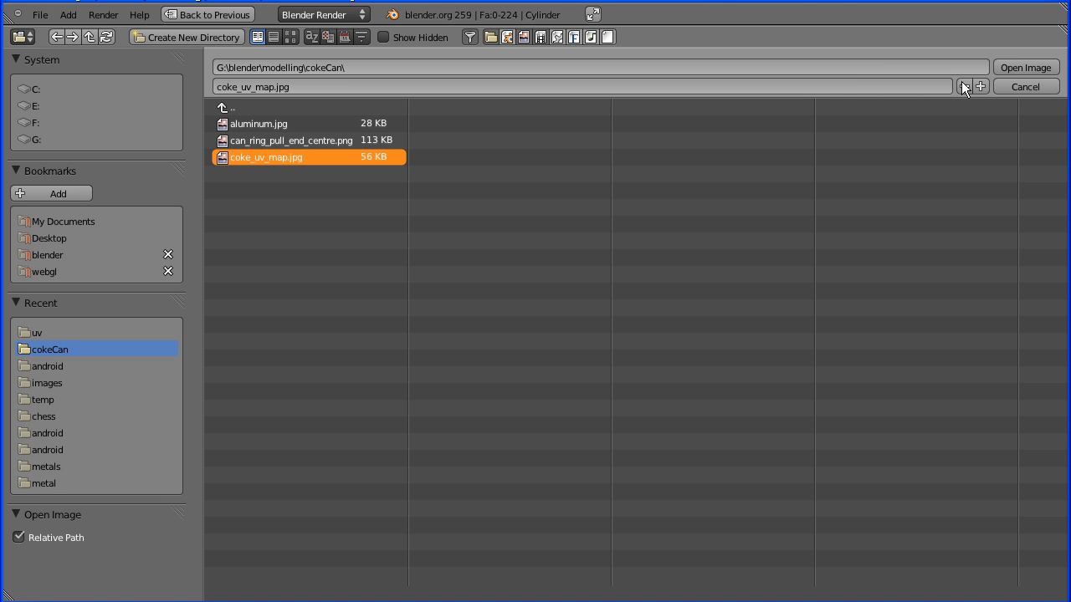
left_click(1025, 68)
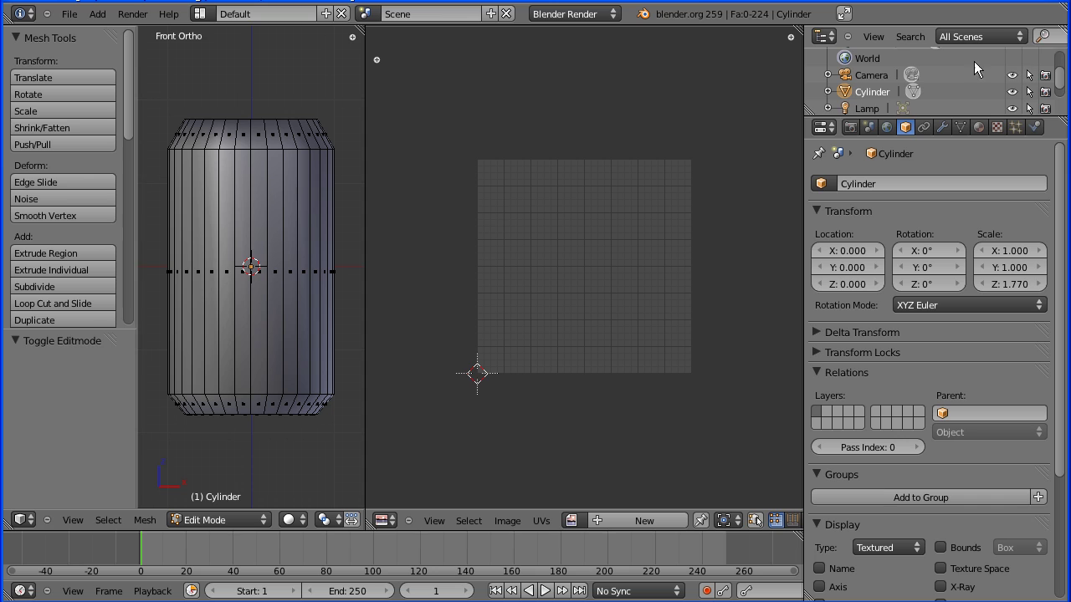
Step: Select the can's side faces and display coke_uv_map.jpg in the editor
right_click(293, 308)
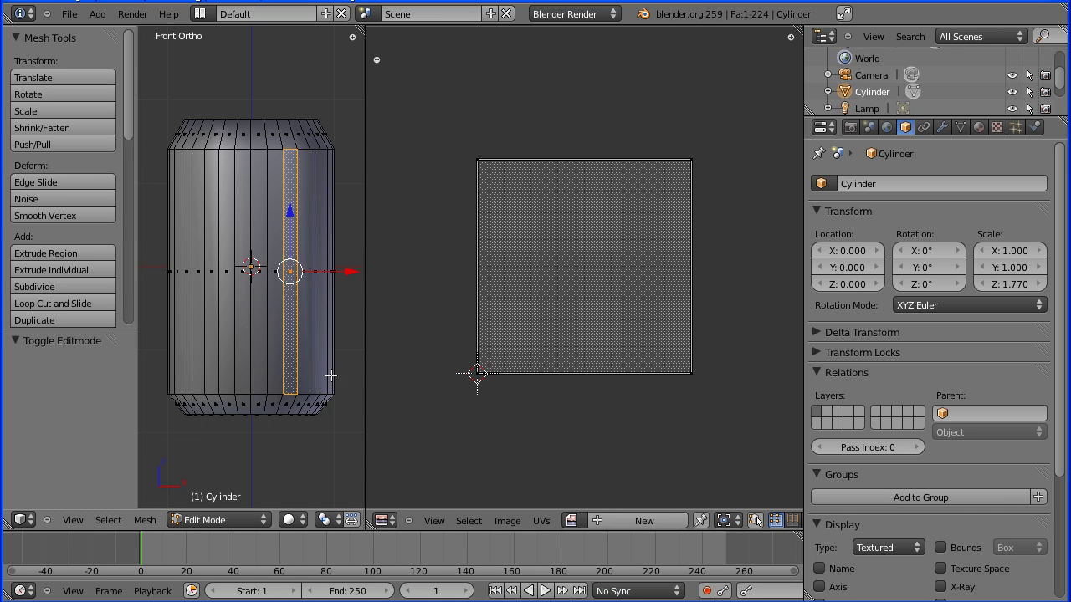
left_click(569, 522)
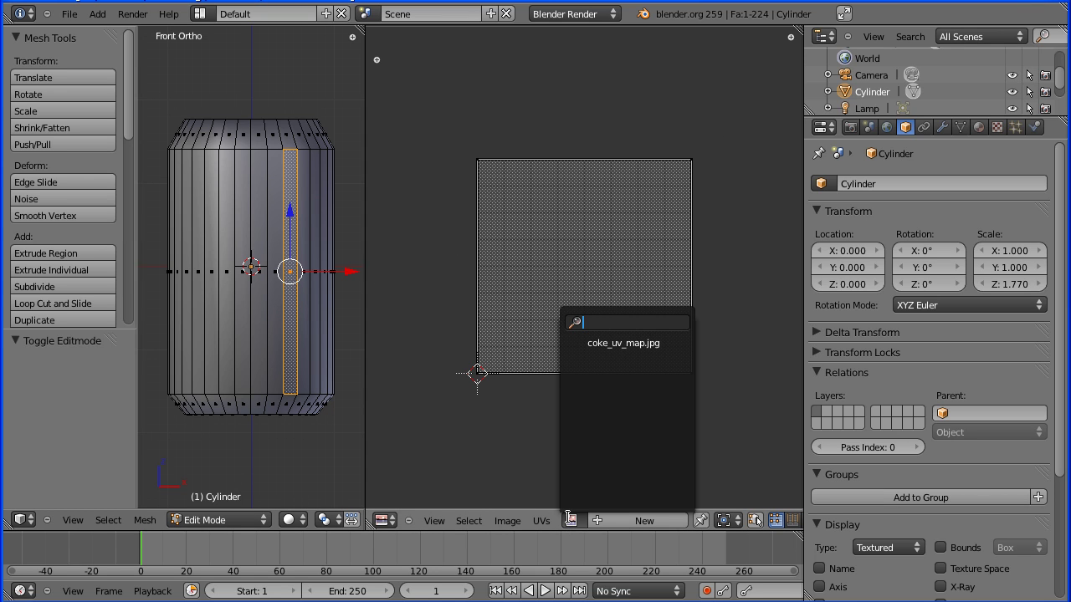
left_click(619, 344)
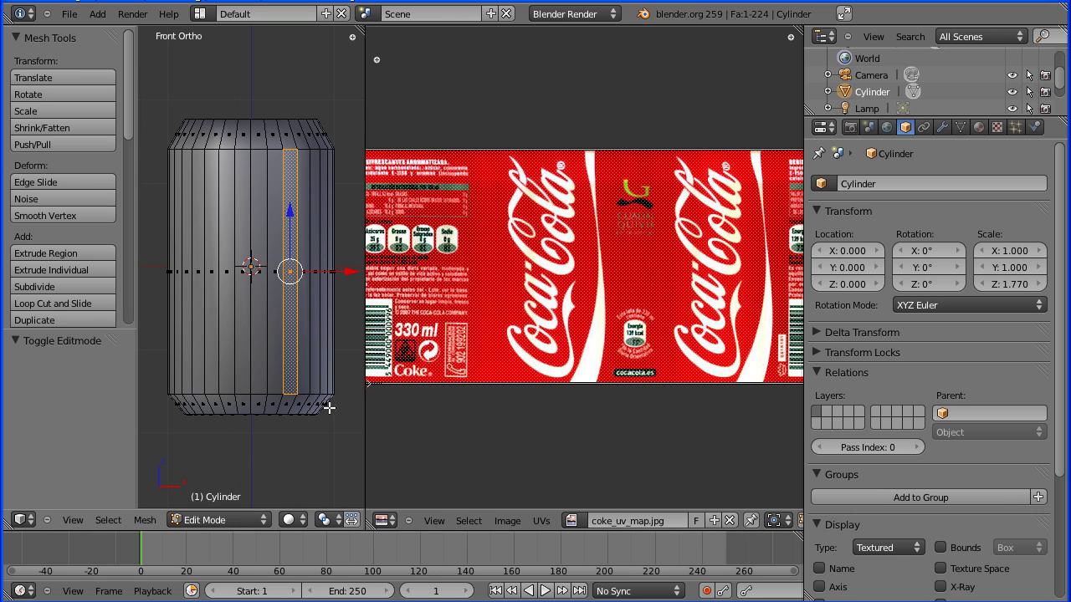
right_click(259, 287, "alt")
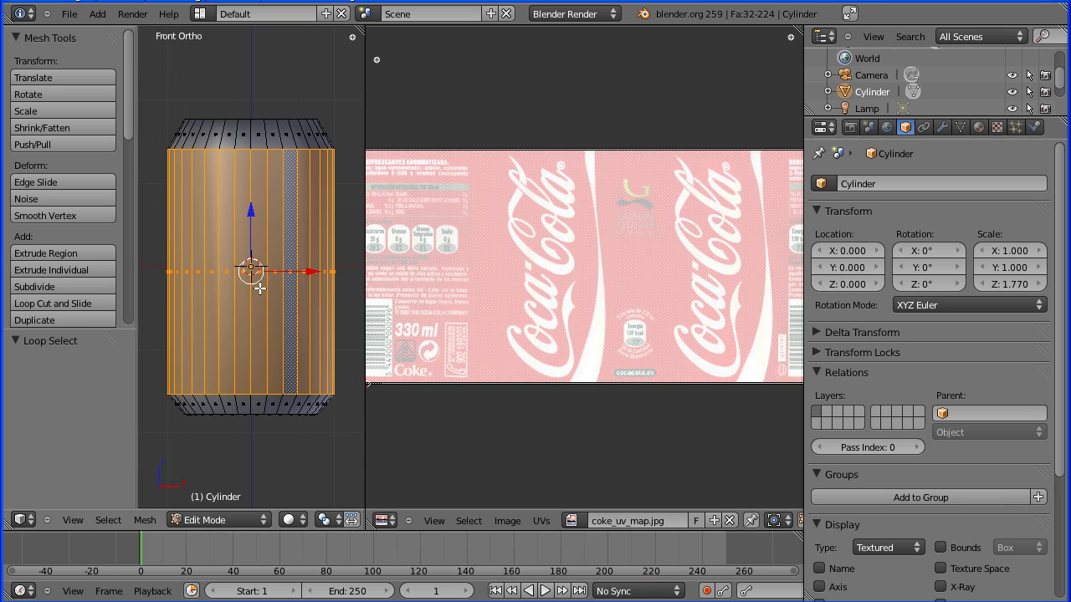
Step: Add the top ring to the selection and unwrap it with Cylinder Projection
right_click(273, 134, "alt+shift")
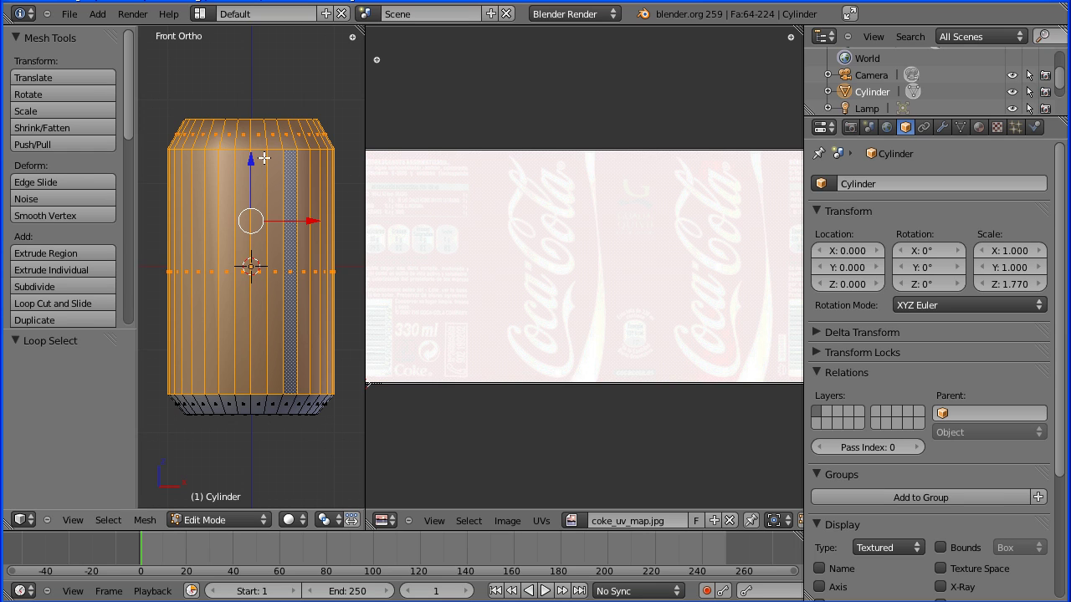
left_click(155, 521)
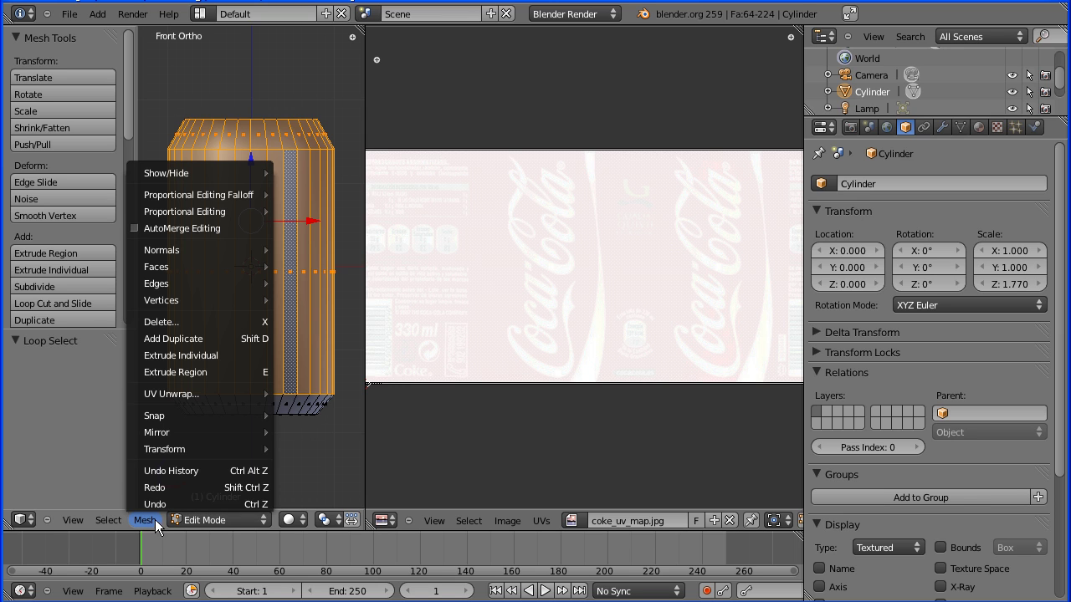
mouse_move(195, 394)
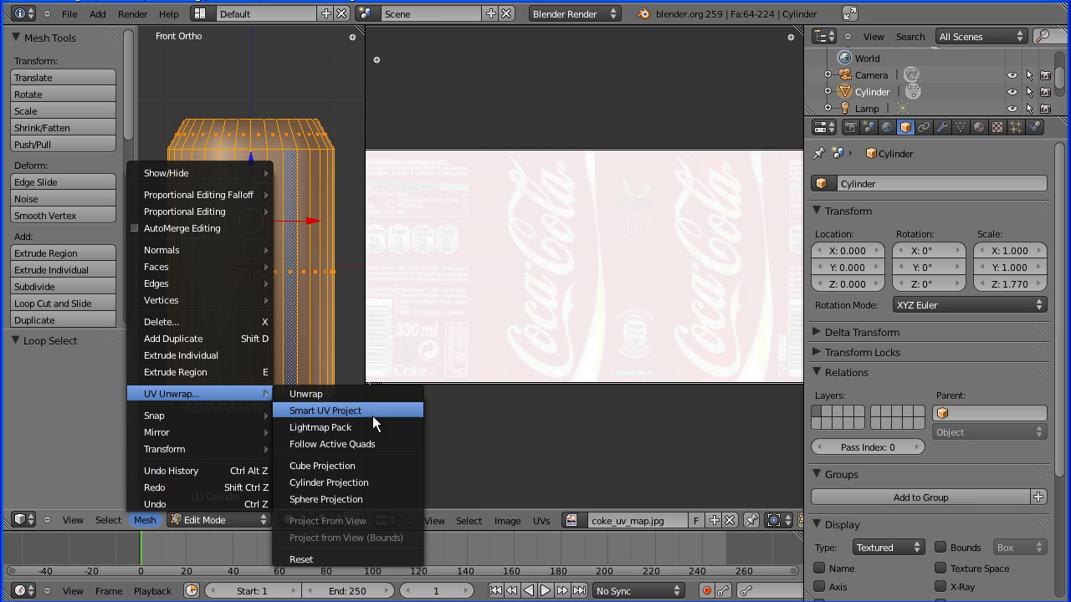
left_click(392, 482)
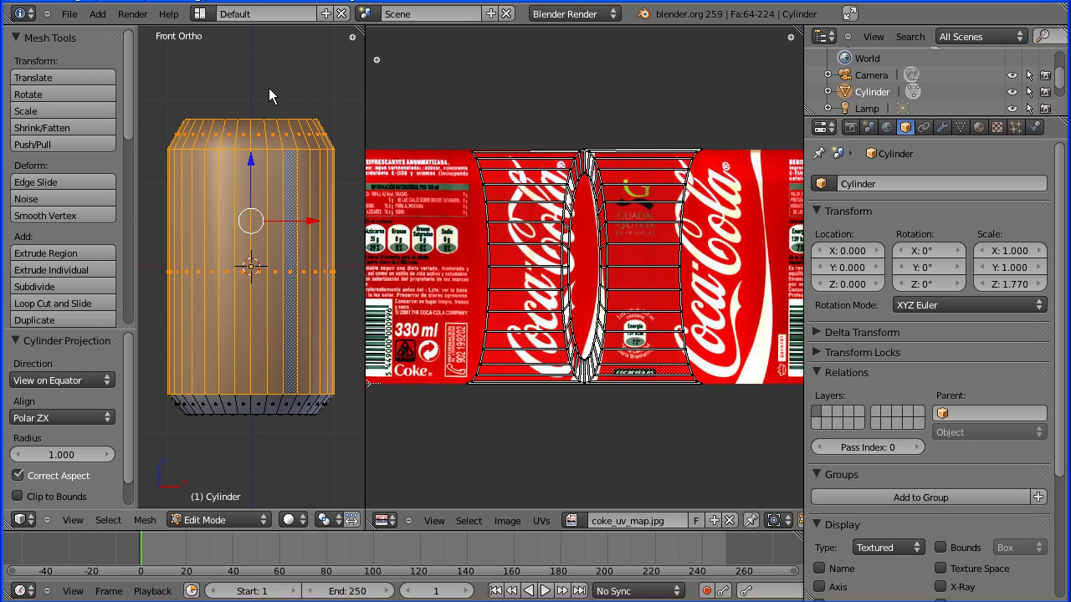
key("u")
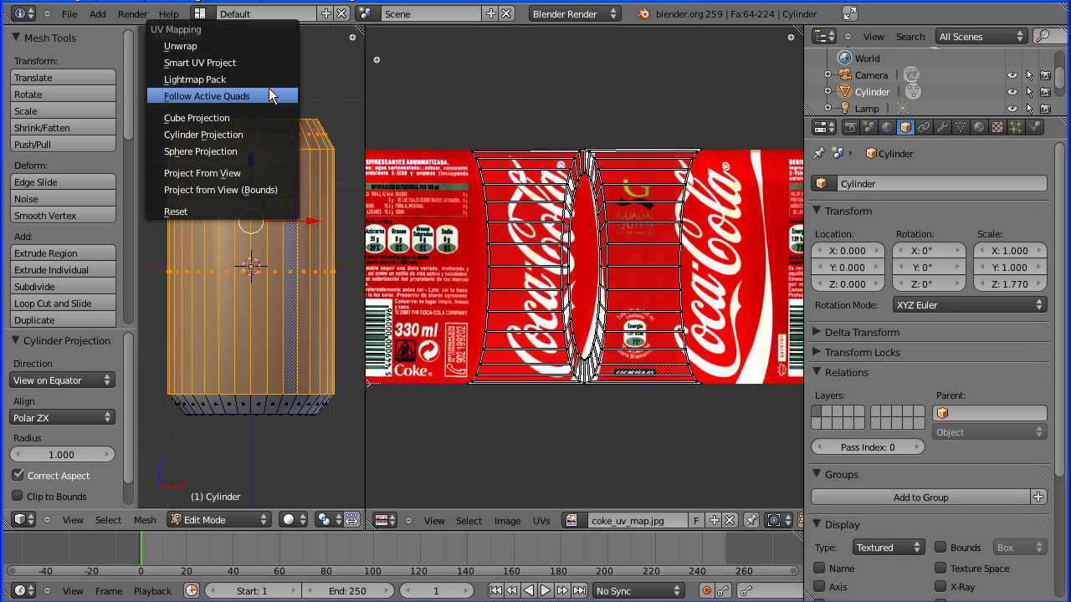
left_click(285, 139)
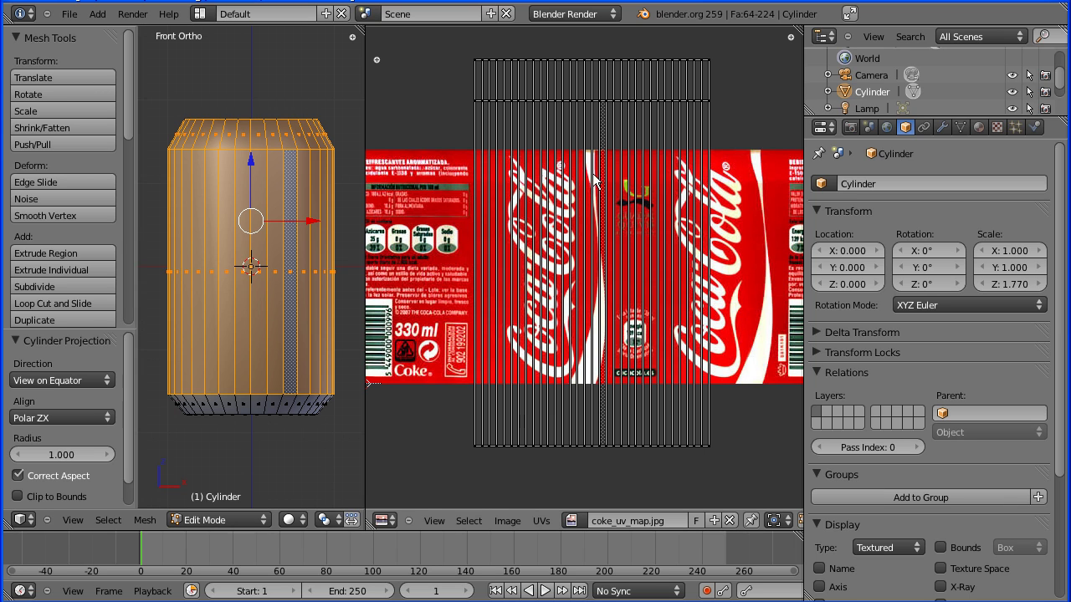
Step: Toggle edit mode and make the UV/Image Editor fill the whole screen
key("Tab")
key("Tab")
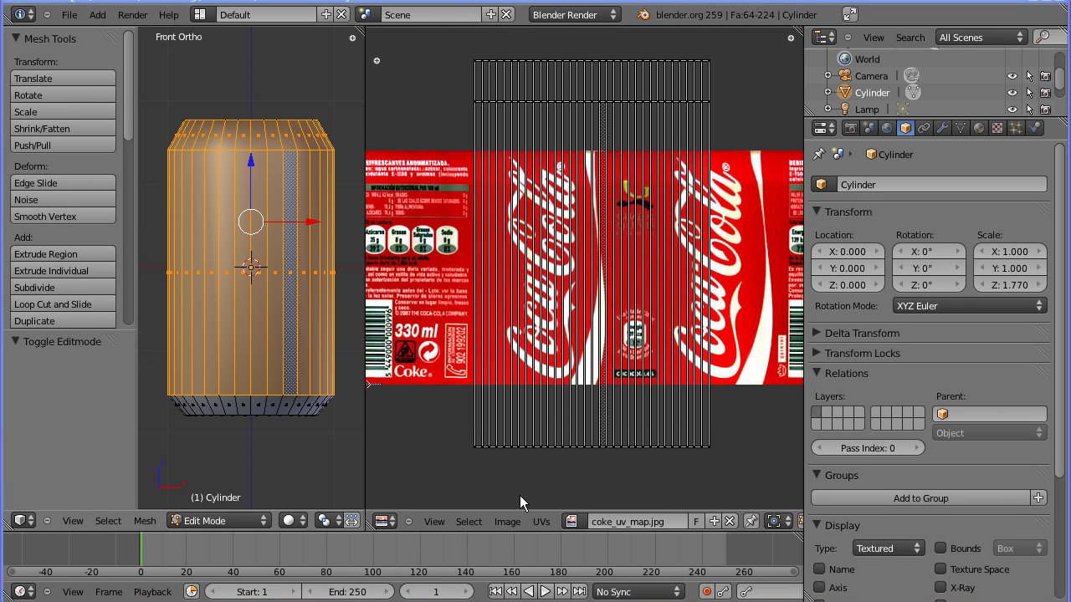
left_click(433, 521)
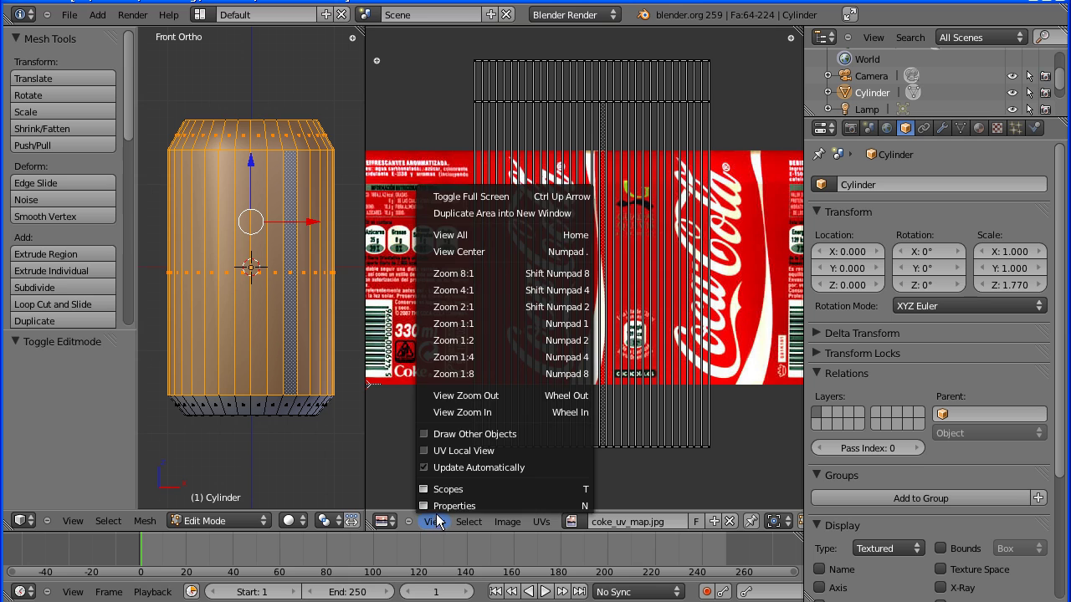
left_click(552, 195)
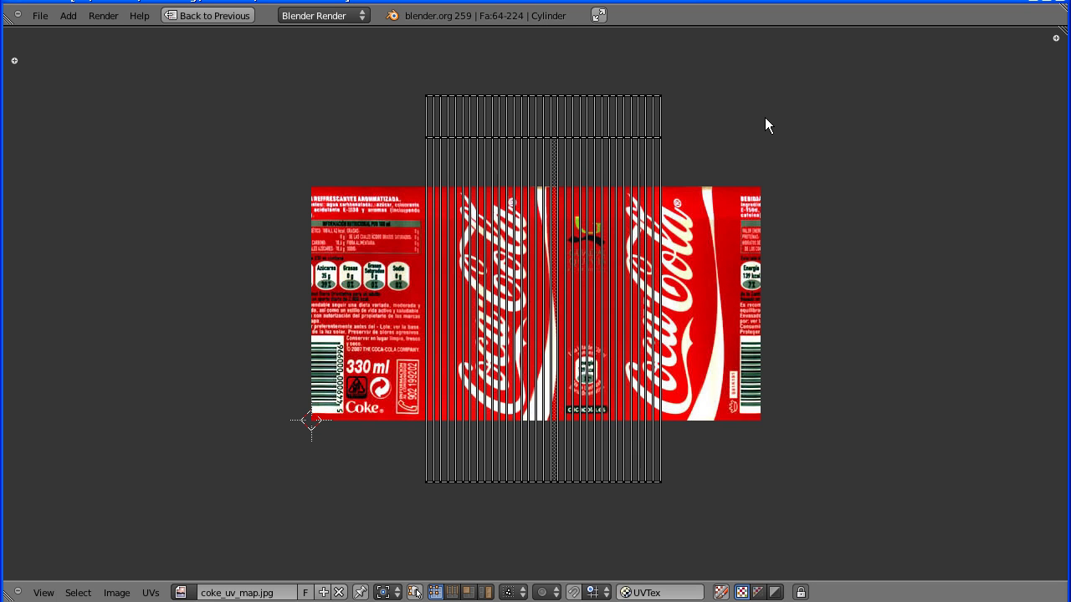
Step: Select all UVs, shrink them, then stretch them horizontally across the label
key("a")
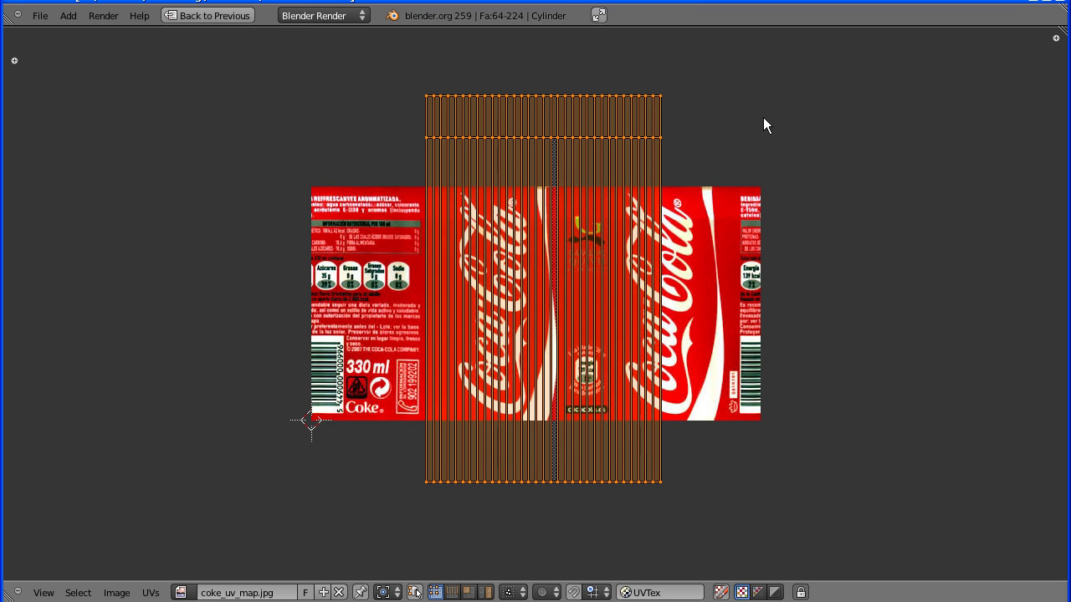
key("s")
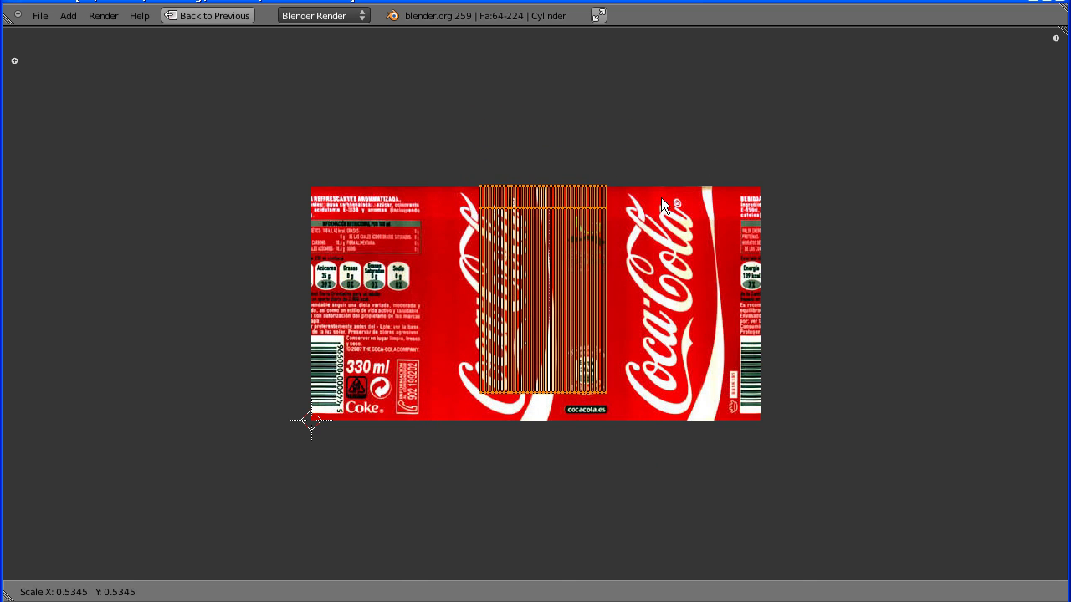
left_click(660, 200)
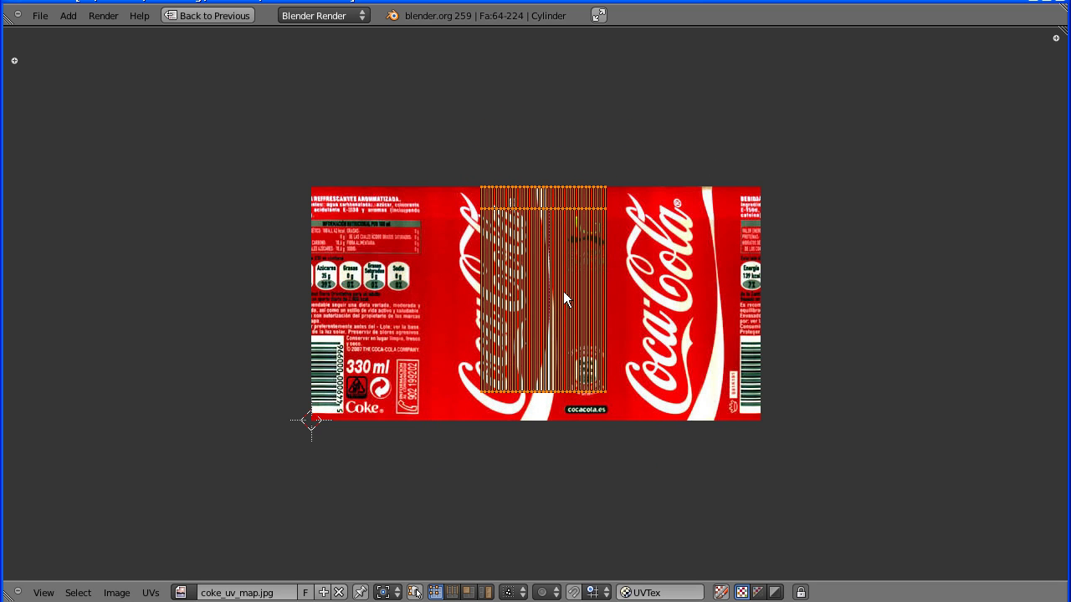
scroll(563, 298, "up", 3)
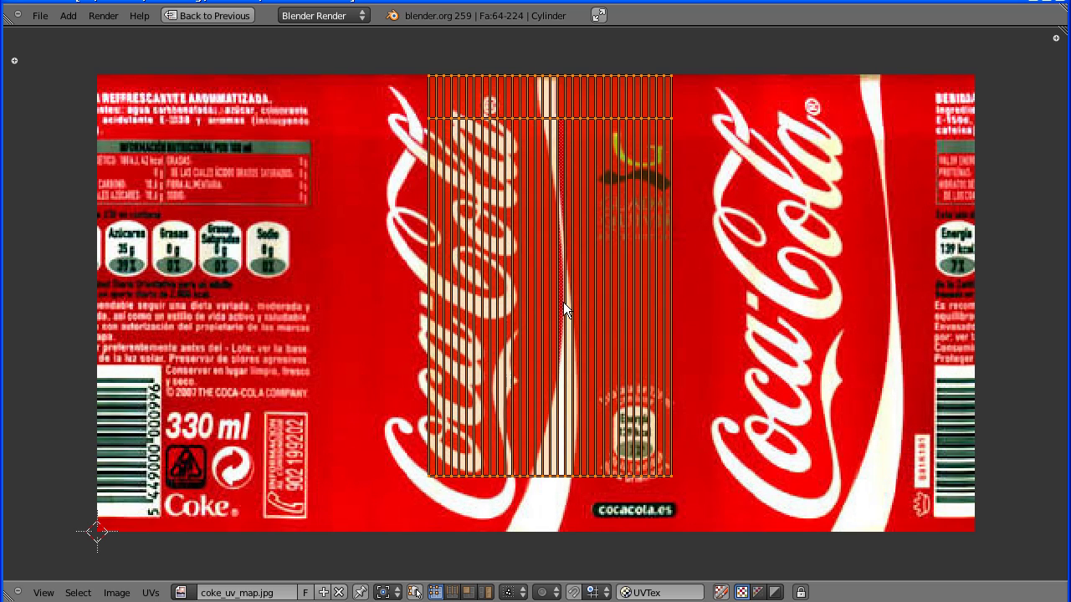
key("s")
key("x")
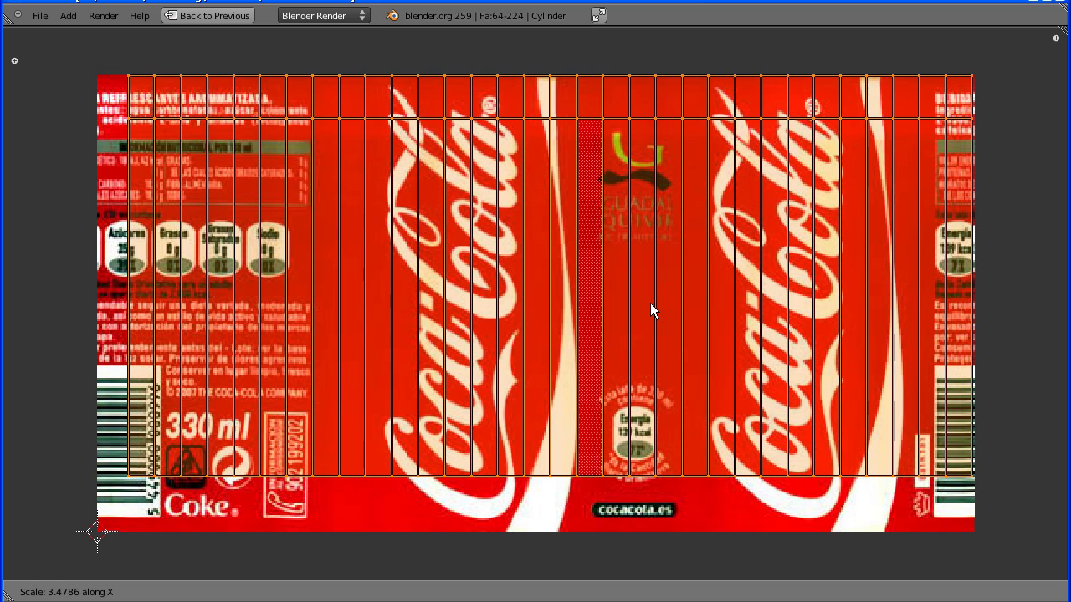
left_click(653, 311)
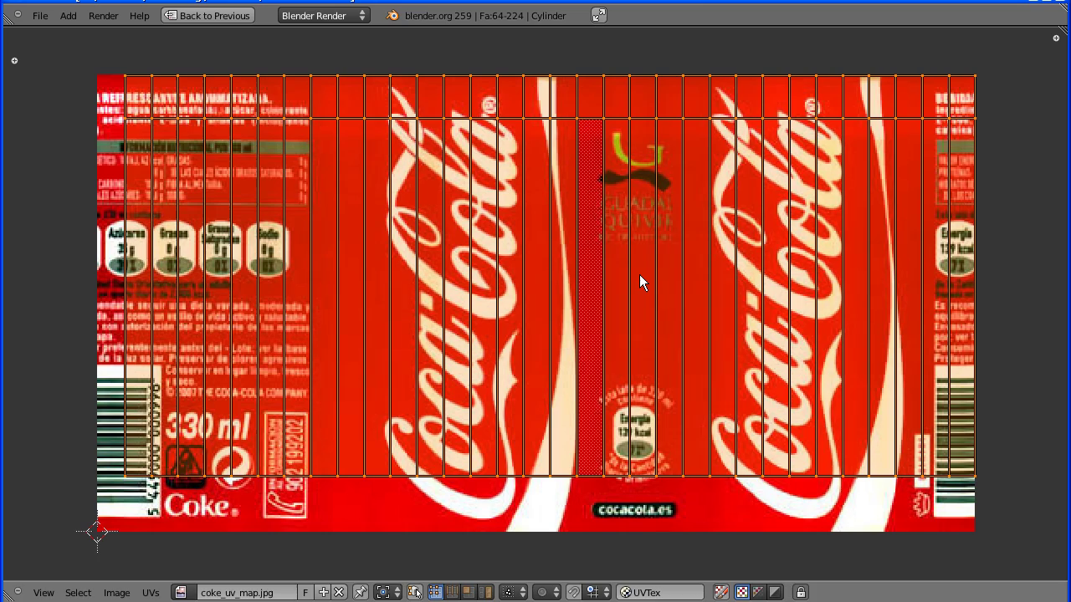
Step: Move the UV strips over the label and slightly rescale them horizontally
key("g")
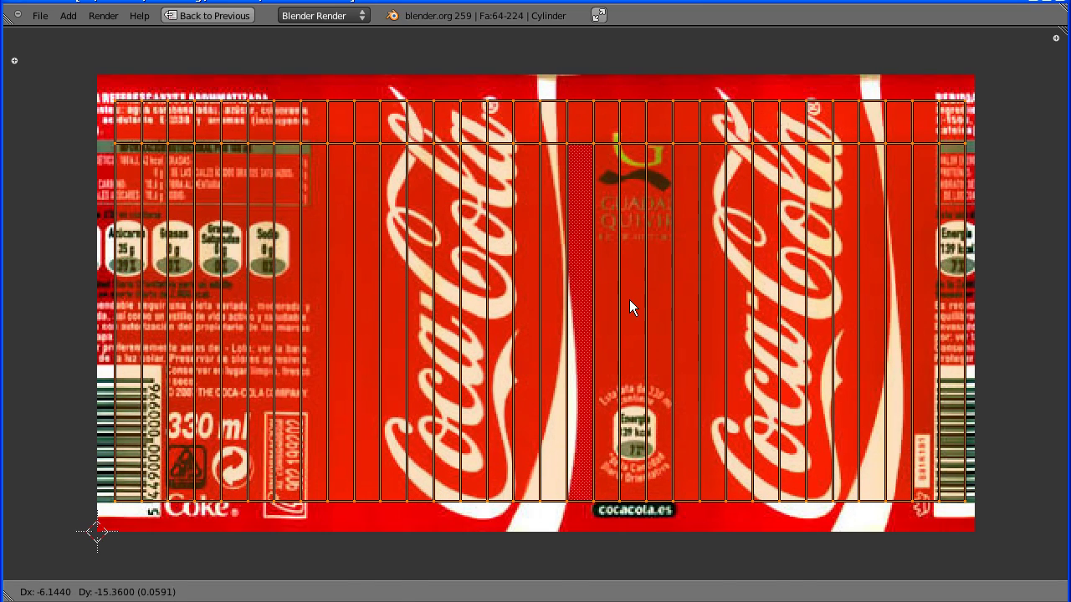
left_click(630, 301)
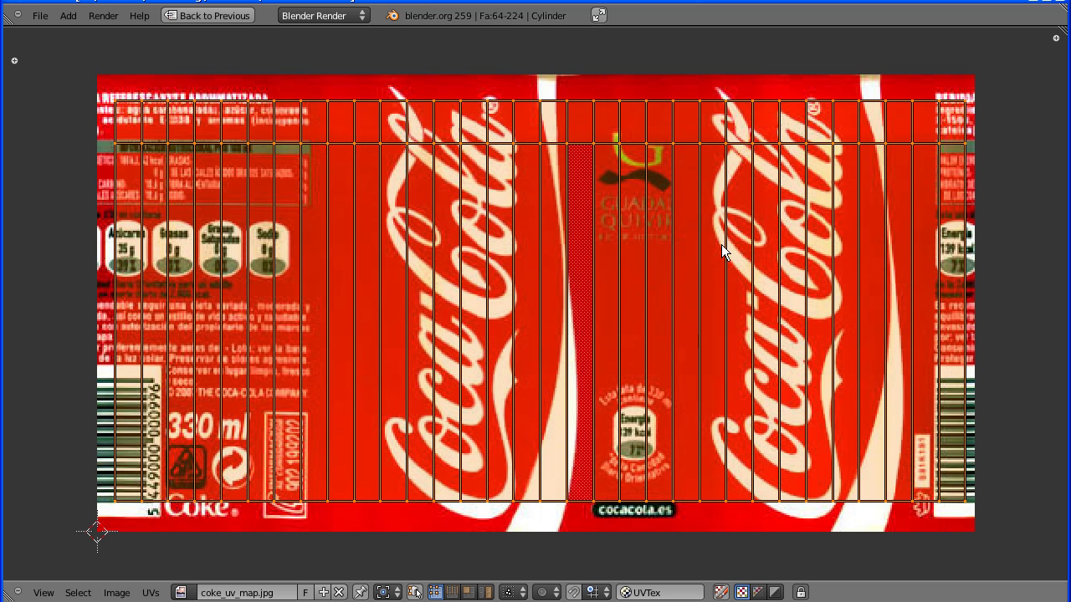
key("s")
key("x")
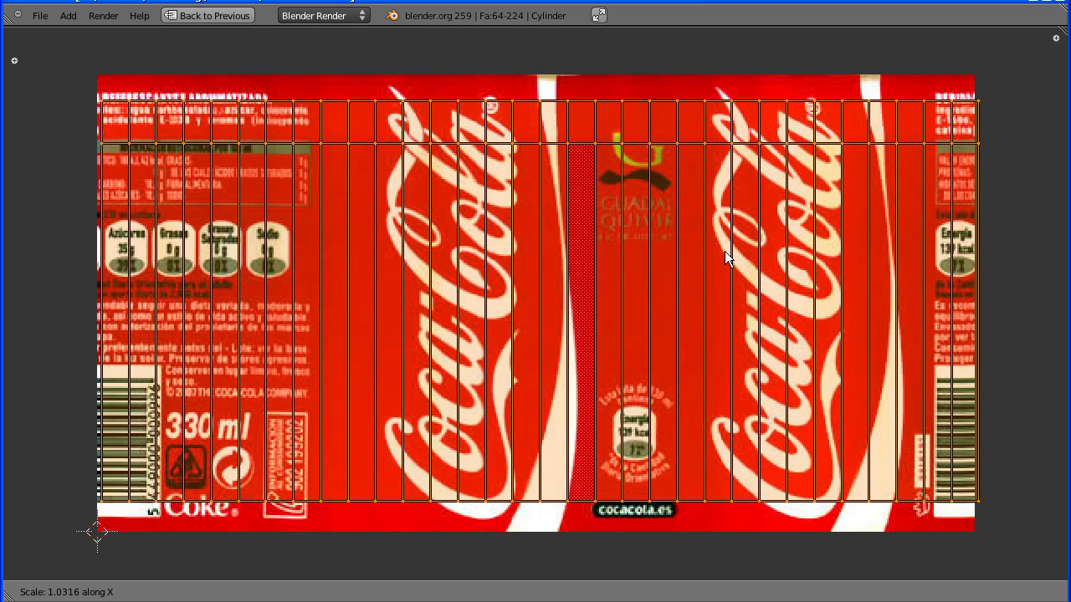
left_click(725, 253)
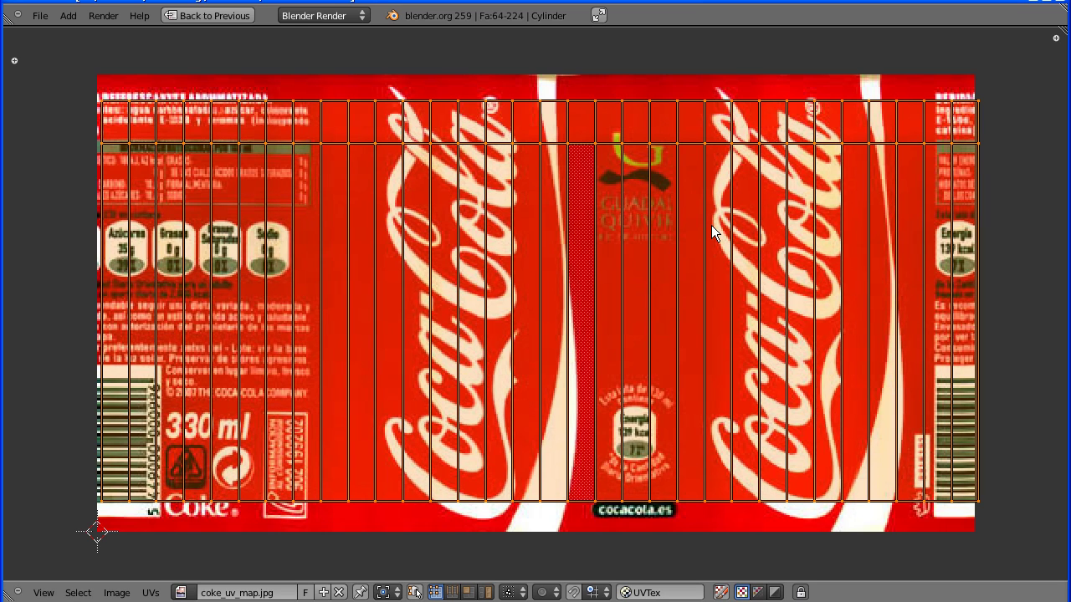
Step: Stretch the UVs vertically and nudge them left and down to fill the label edge to edge
key("s")
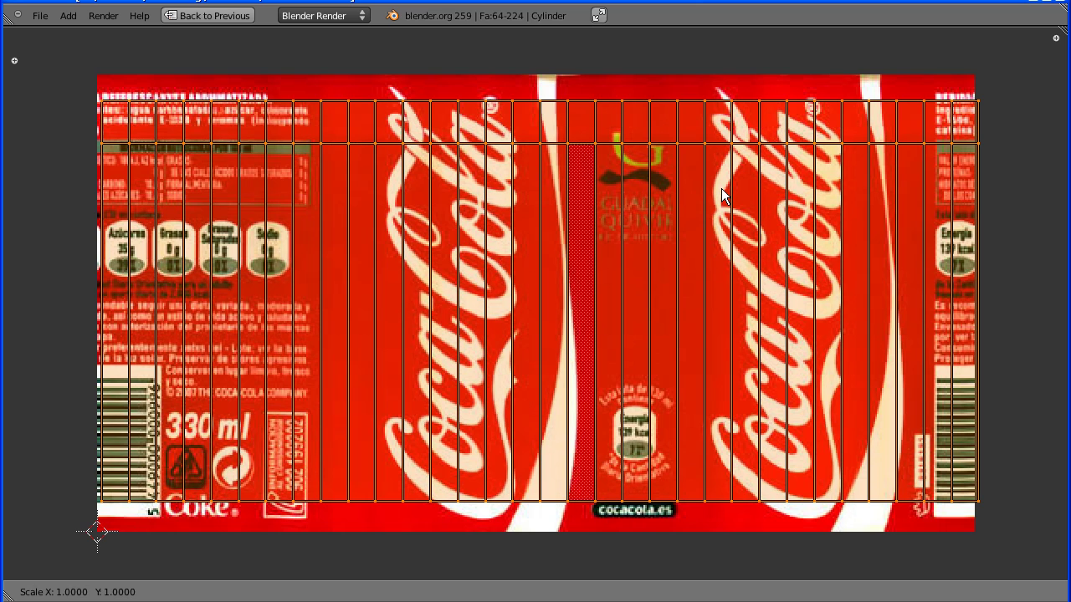
key("y")
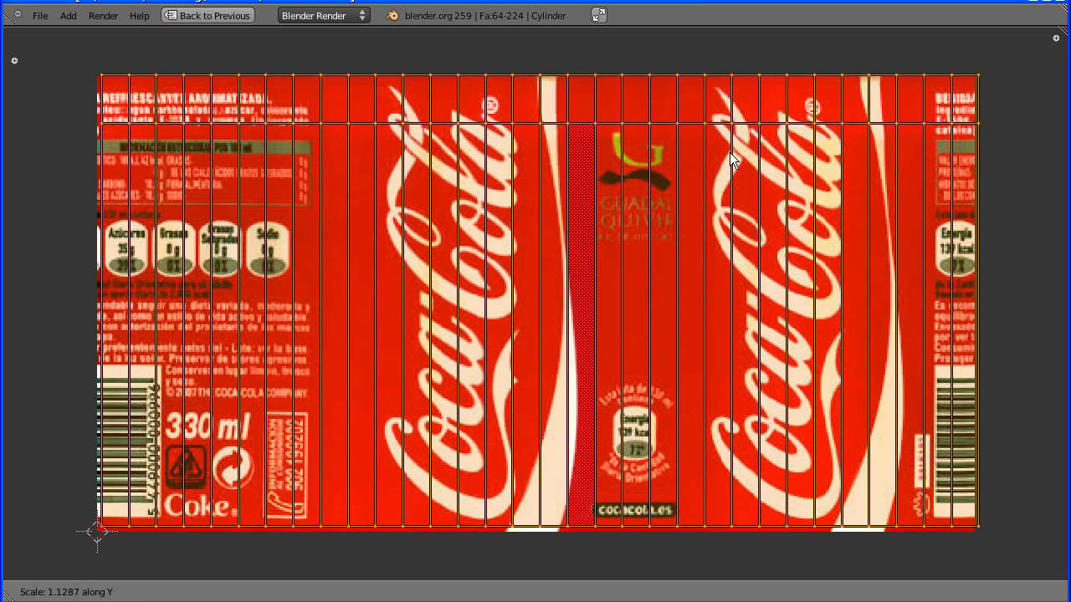
left_click(731, 149)
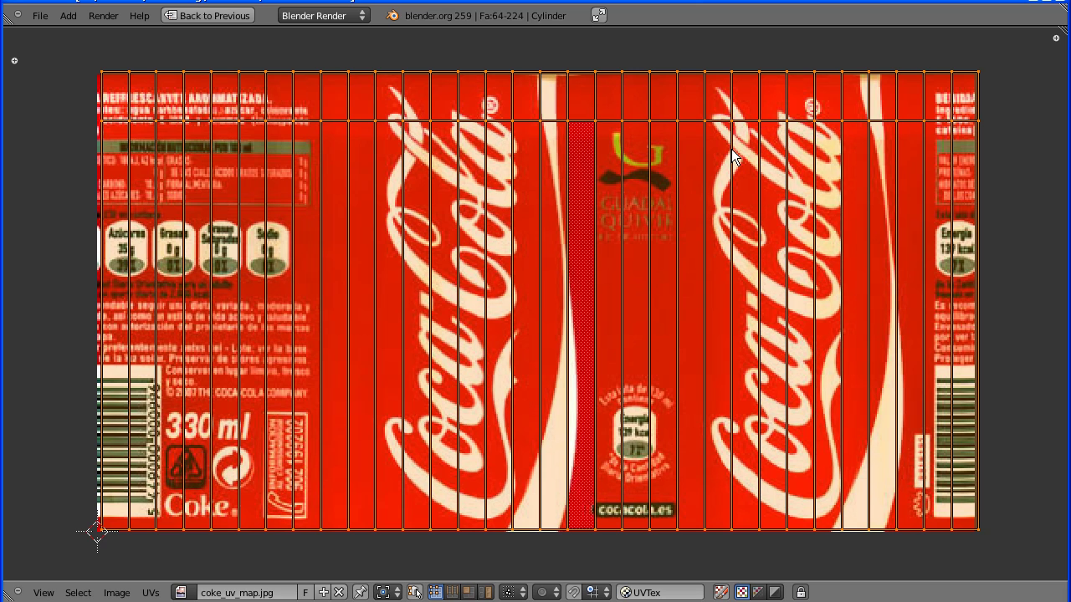
key("g")
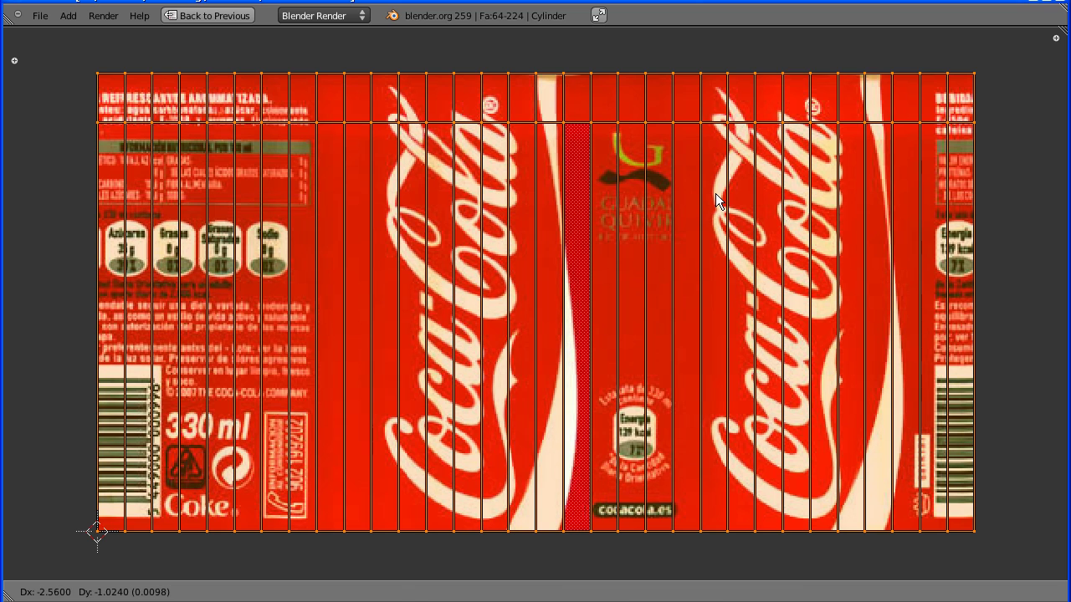
left_click(715, 193)
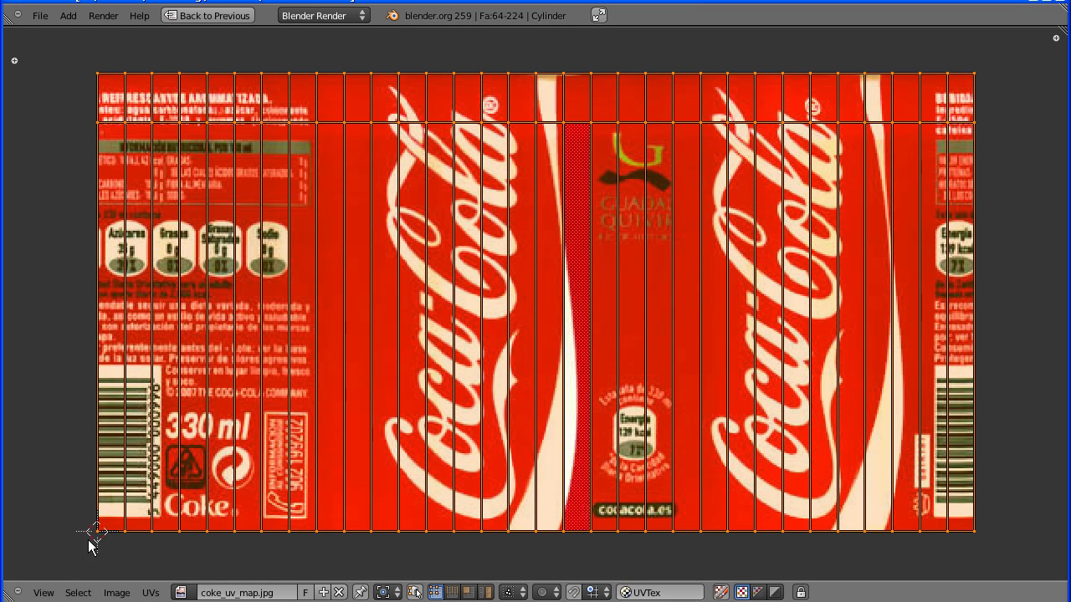
left_click(44, 594)
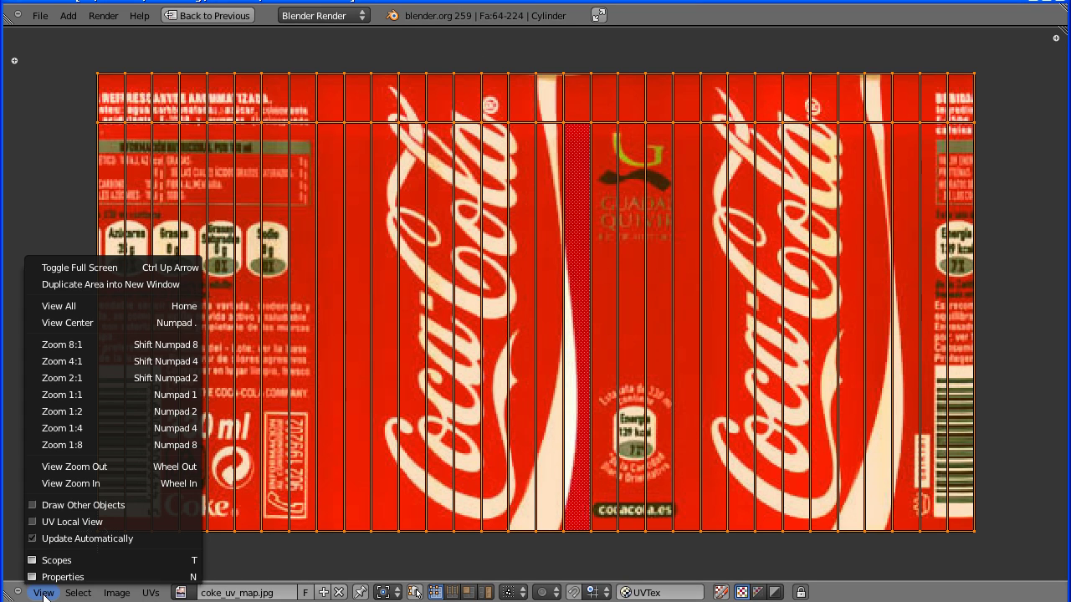
Step: Switch the viewport to textured shading and assign coke_uv_map.jpg to the can's faces
left_click(112, 271)
scroll(561, 205, "down", 4)
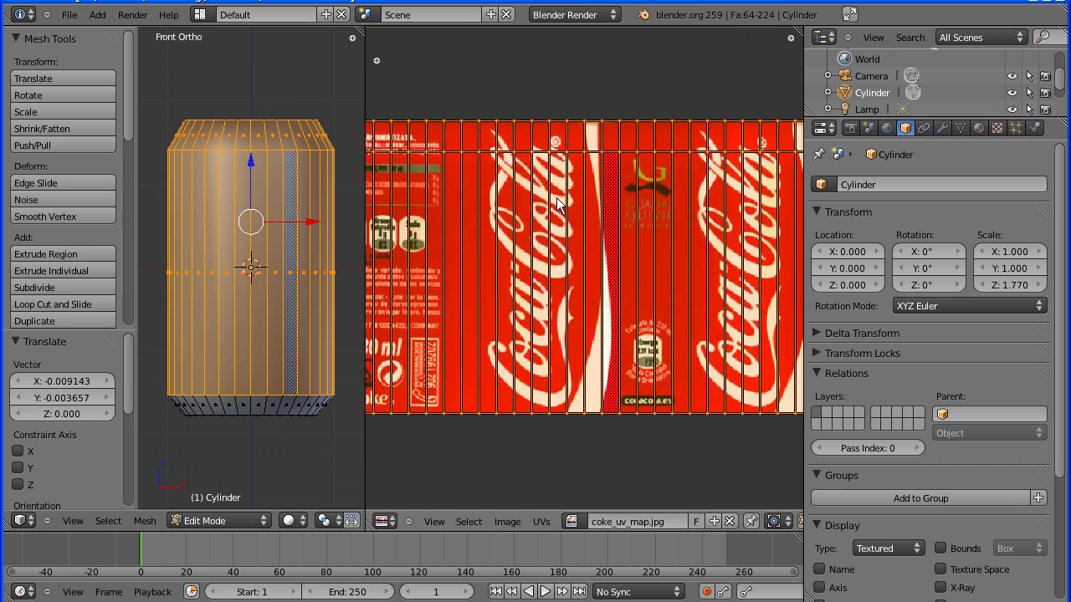
left_click(296, 520)
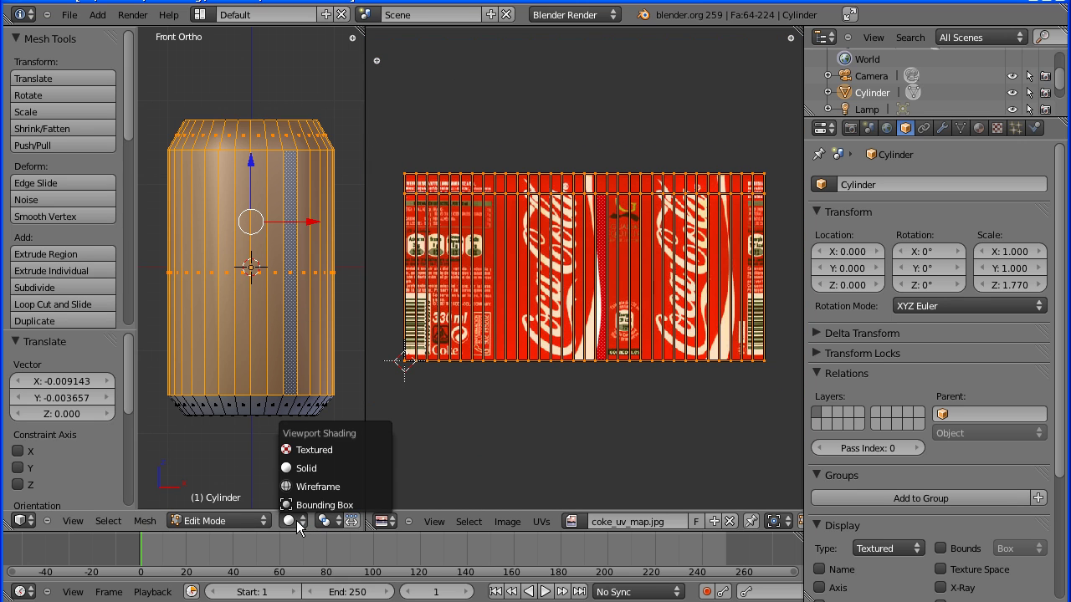
left_click(332, 451)
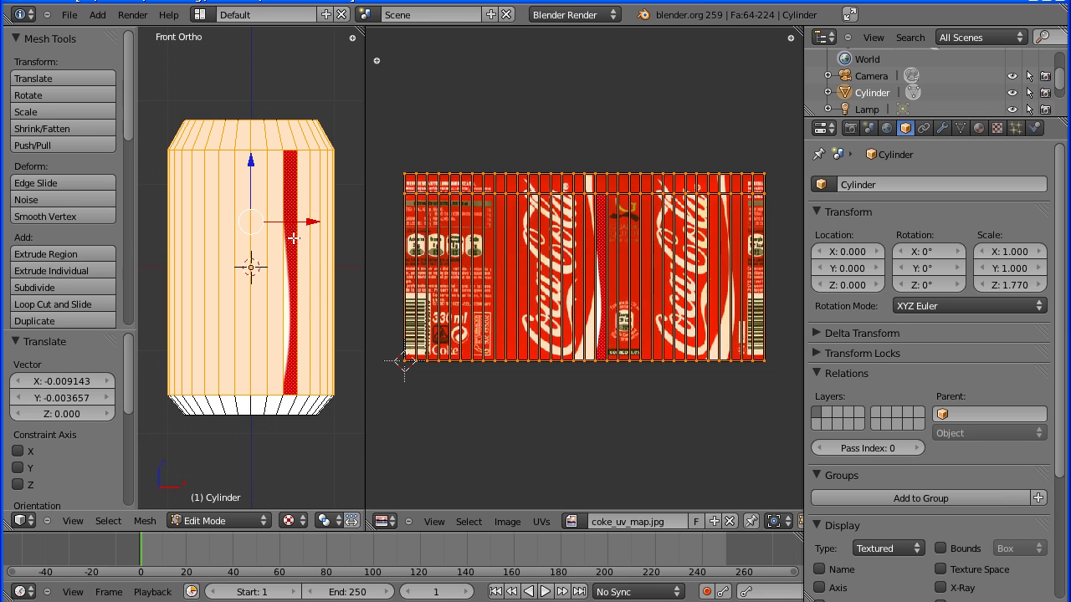
left_click(578, 524)
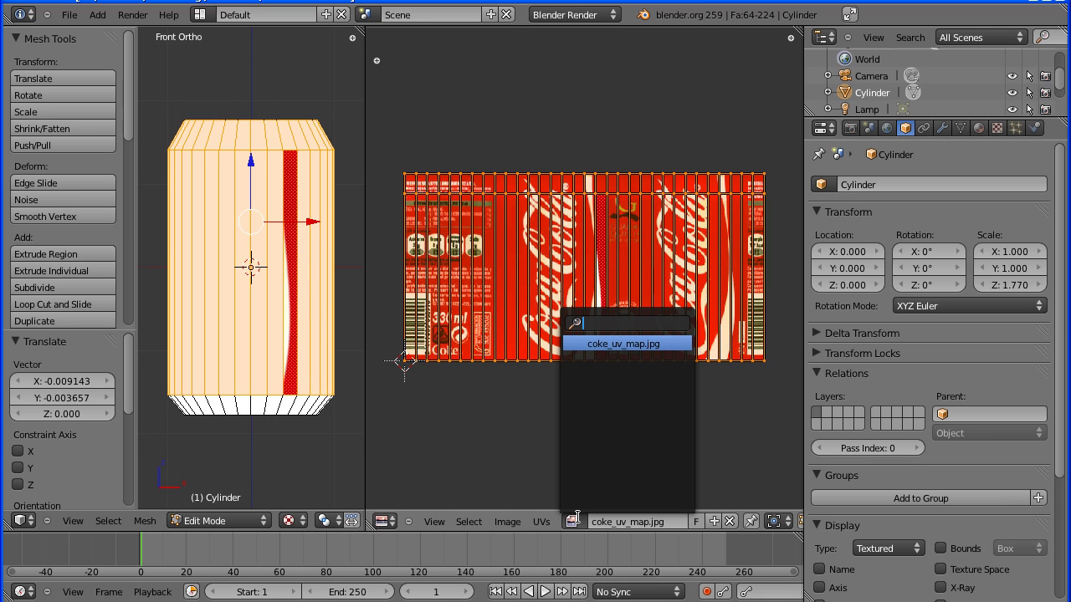
left_click(604, 341)
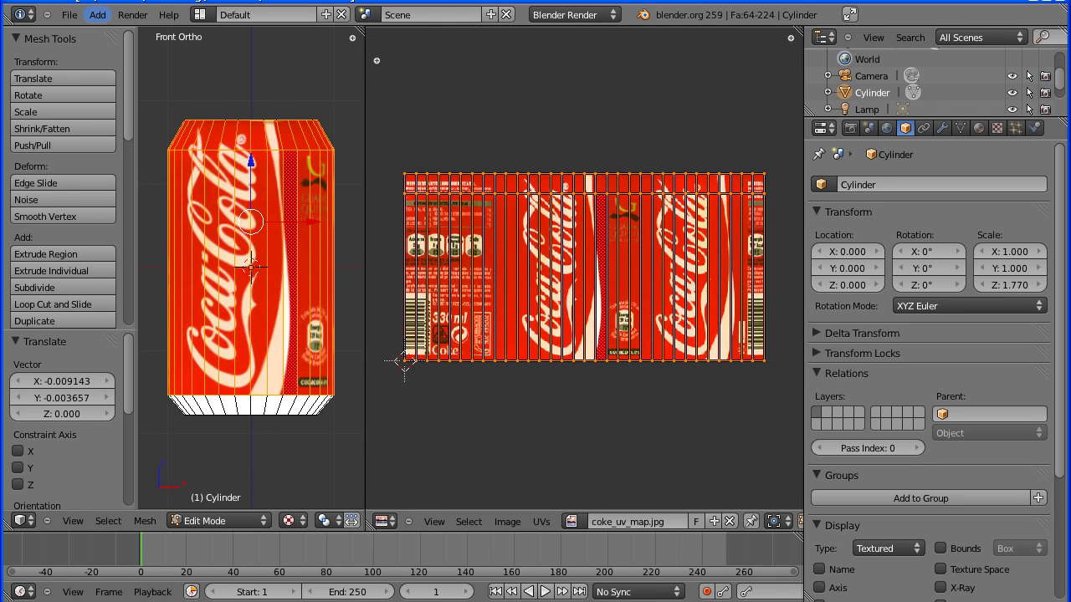
Step: Leave edit mode, render a test image of the grey can, and restore the 3D View
key("Tab")
key("Tab")
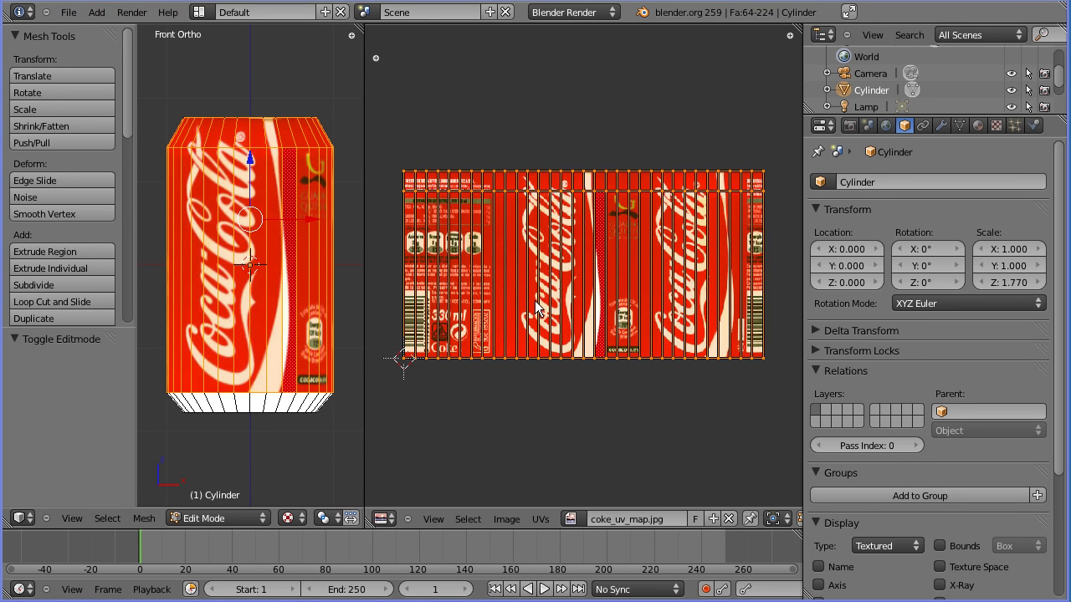
left_click(850, 127)
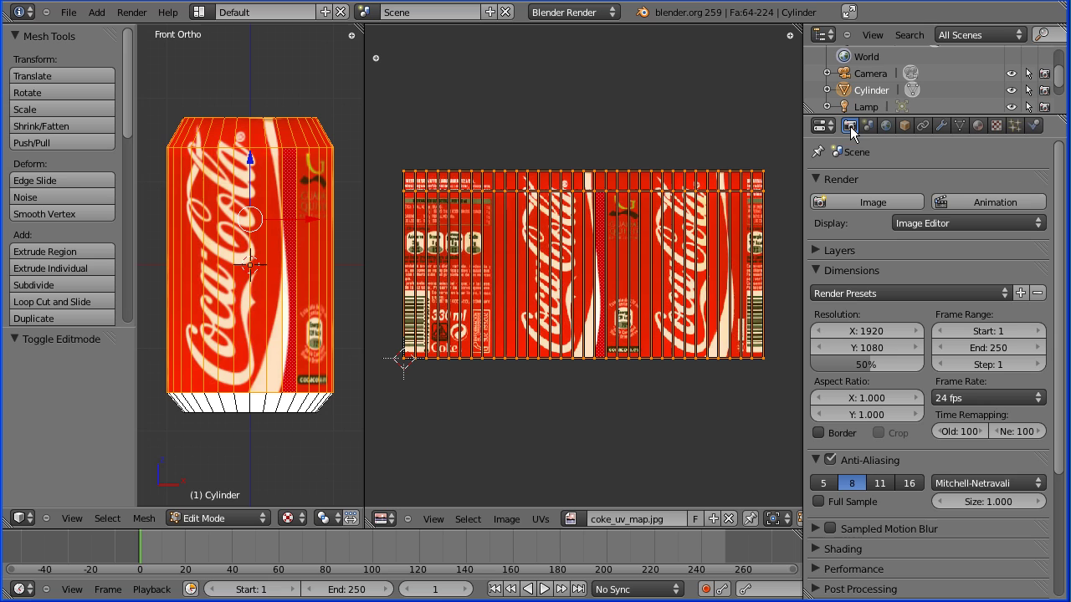
left_click(857, 202)
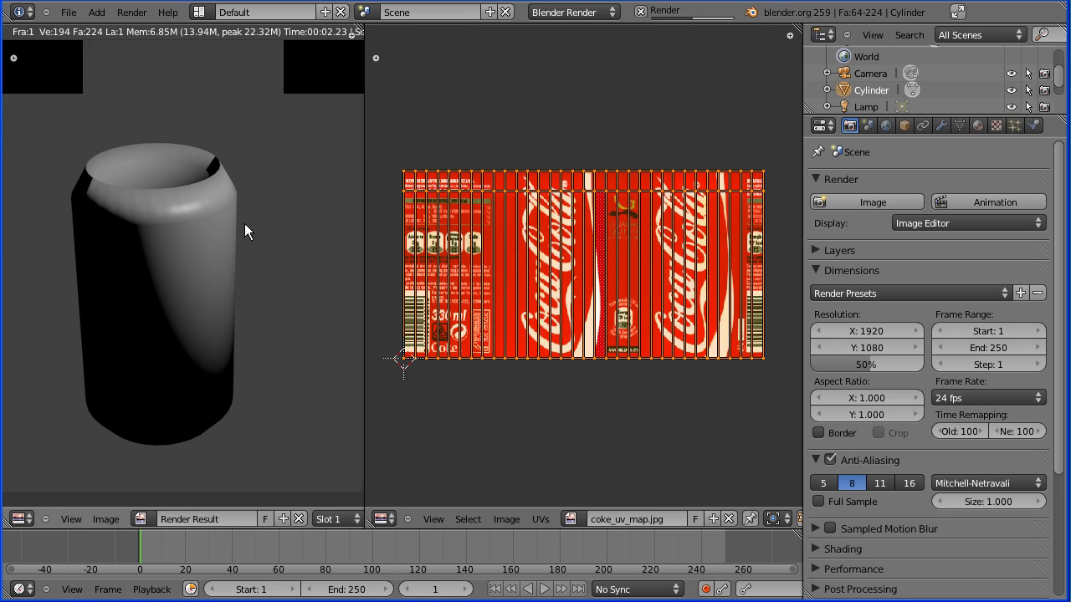
left_click(27, 519)
left_click(42, 504)
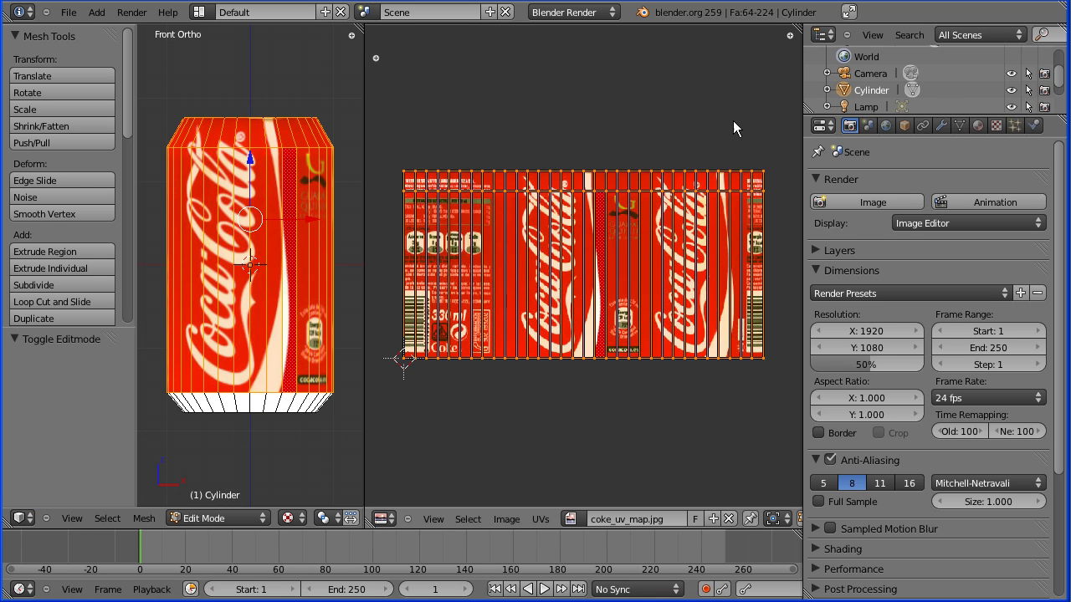
Step: Create a new material for the can named coke
left_click(978, 124)
left_click(848, 257)
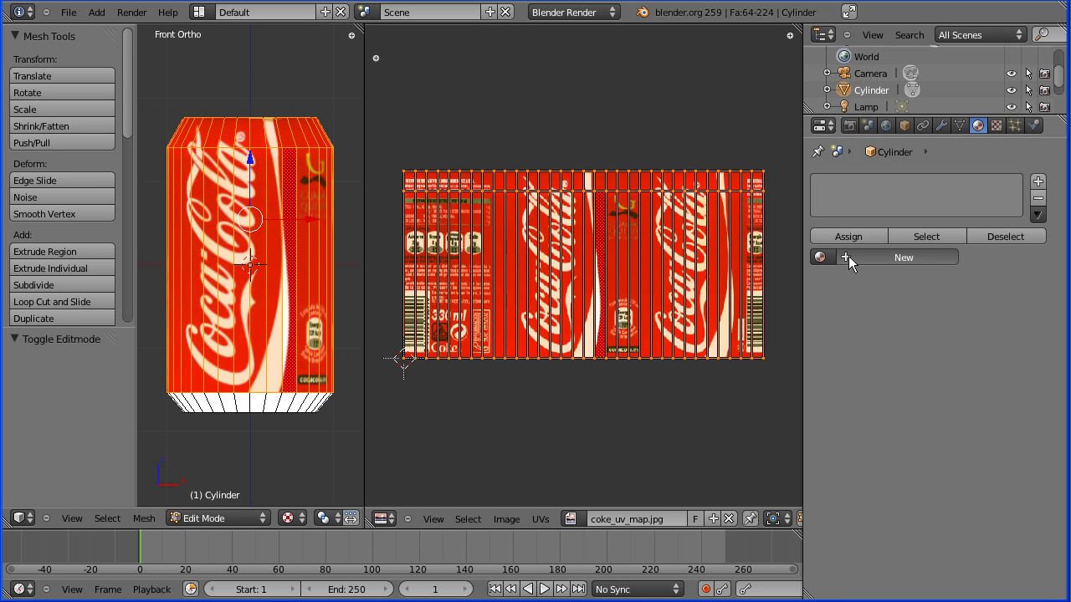
left_click(880, 250)
type("coke")
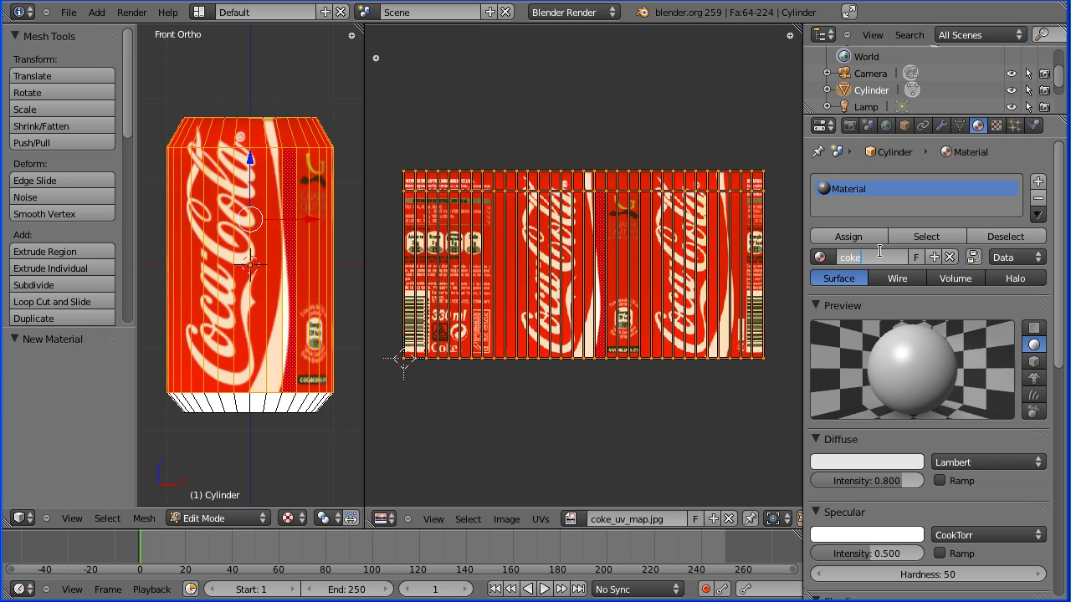
key("Return")
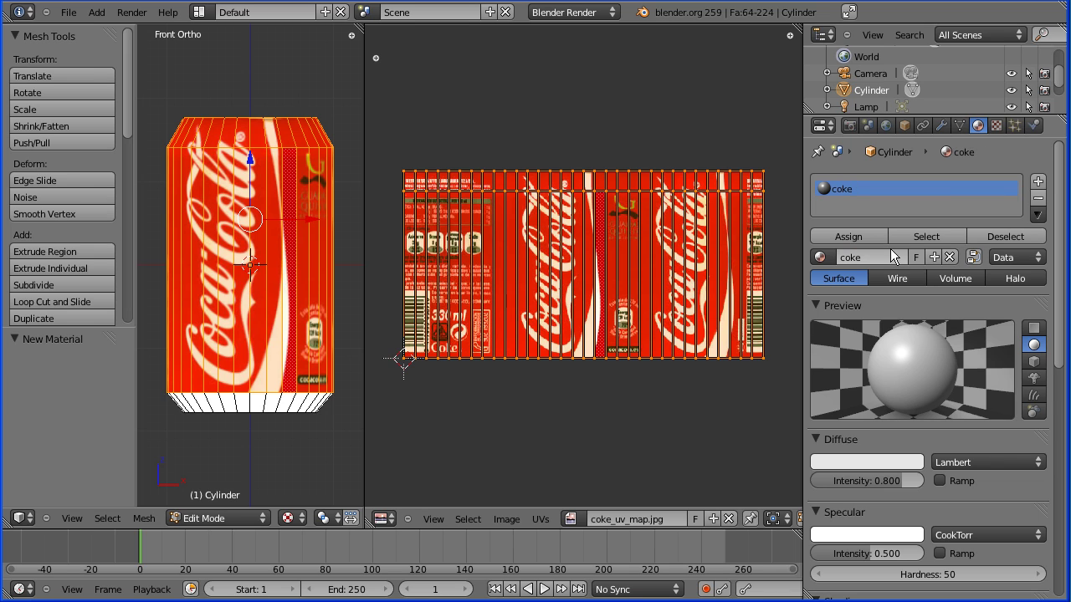
Step: Add a texture named coke of type Image or Movie, previewed on a sphere
left_click(995, 127)
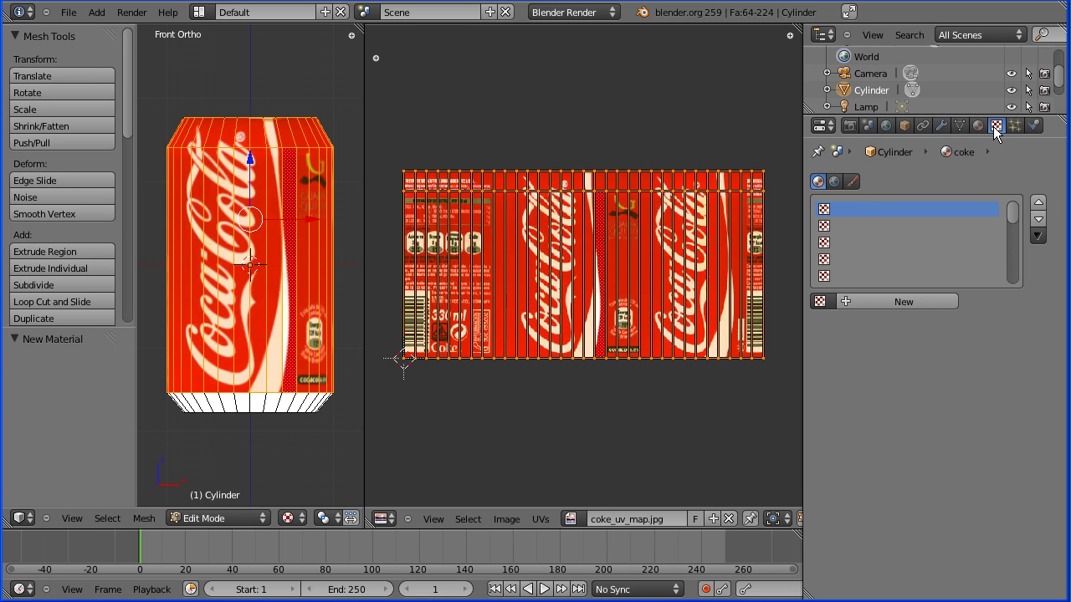
left_click(844, 301)
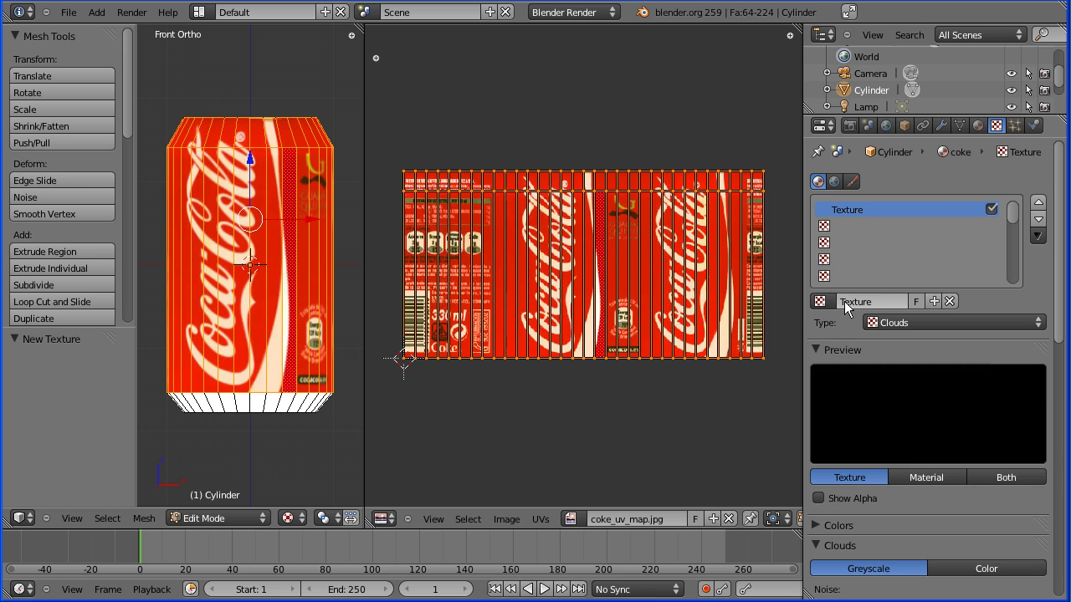
left_click(854, 299)
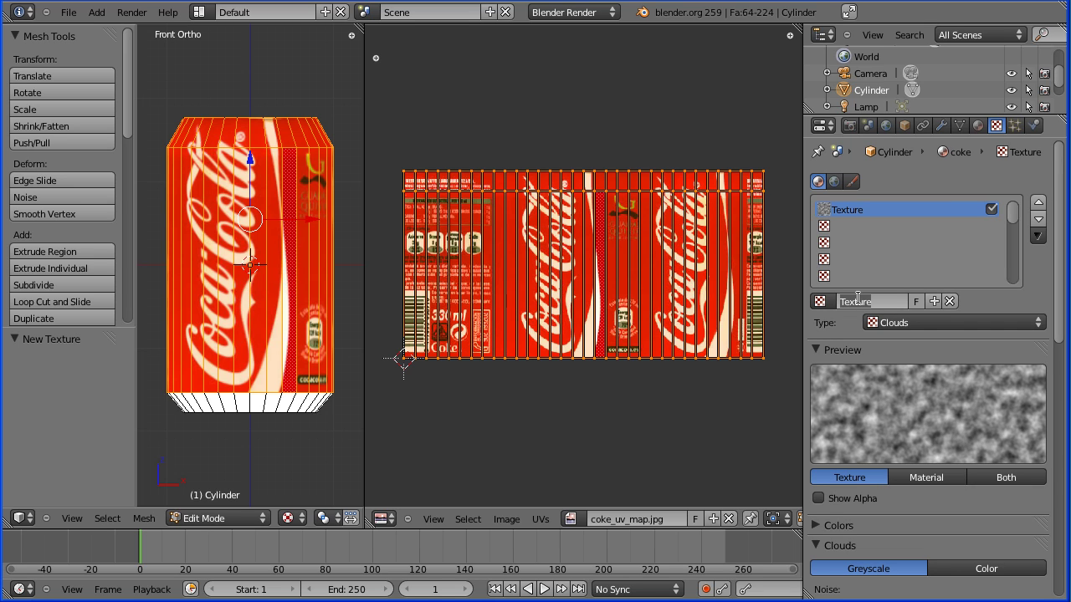
type("coke")
key("Return")
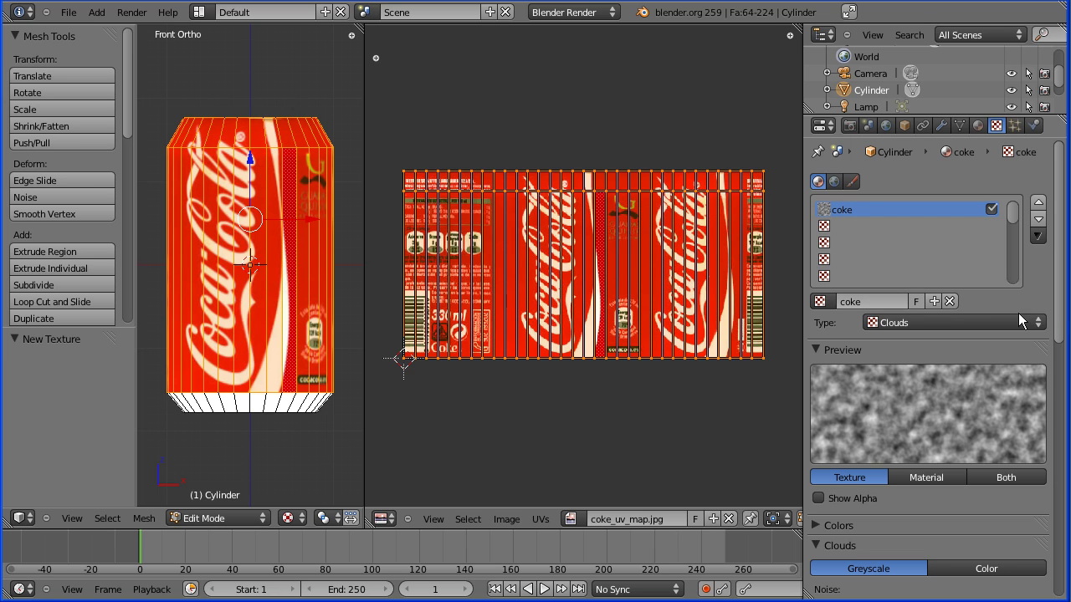
left_click(946, 319)
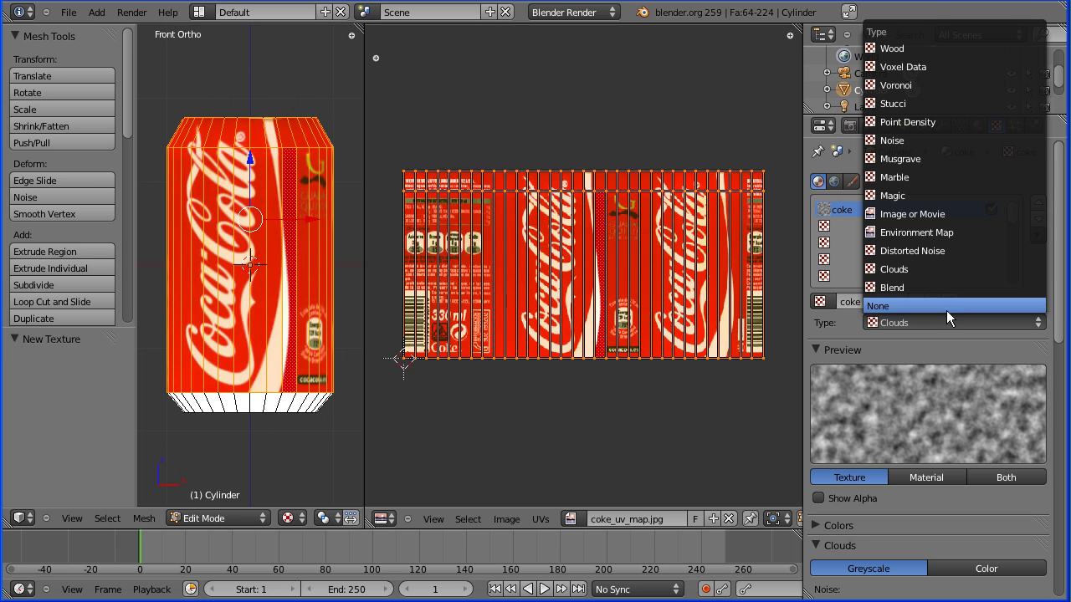
left_click(954, 214)
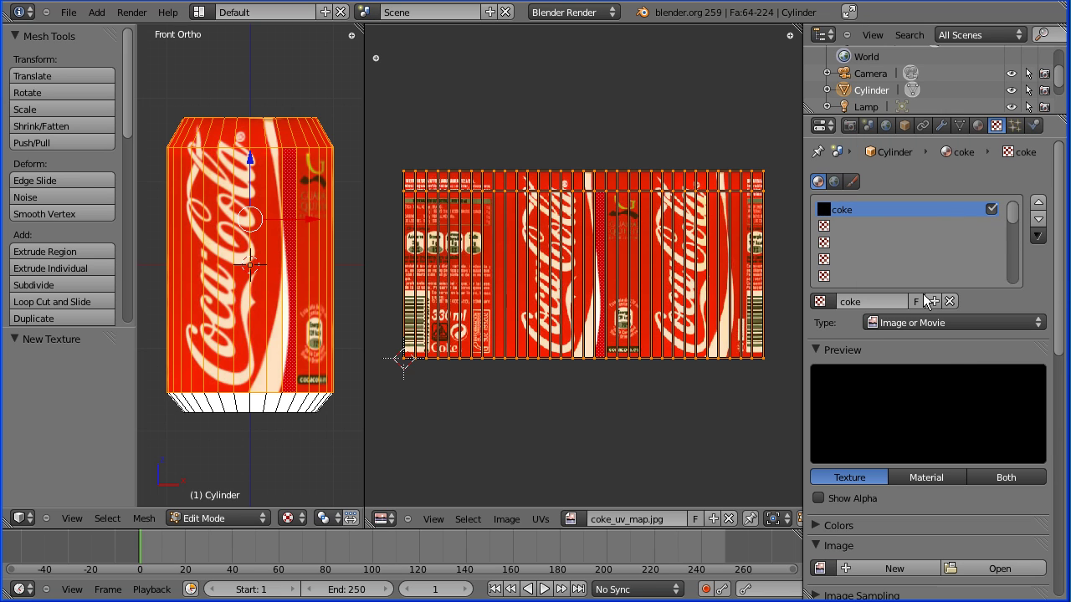
left_click(1010, 478)
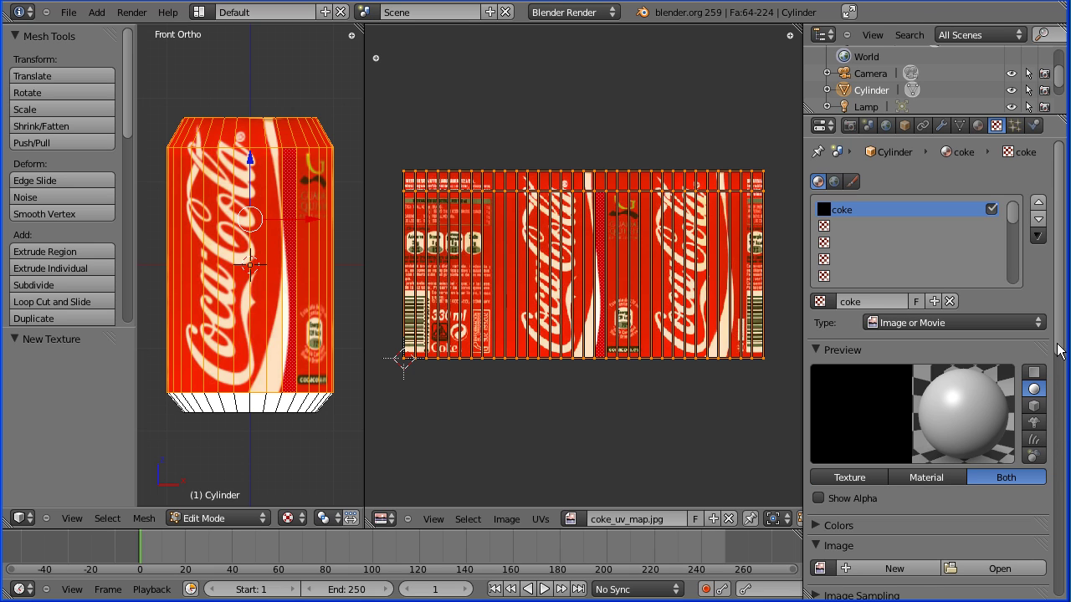
Step: Load coke_uv_map.jpg as the texture image and set its mapping coordinates to UV
scroll(869, 374, "down", 6)
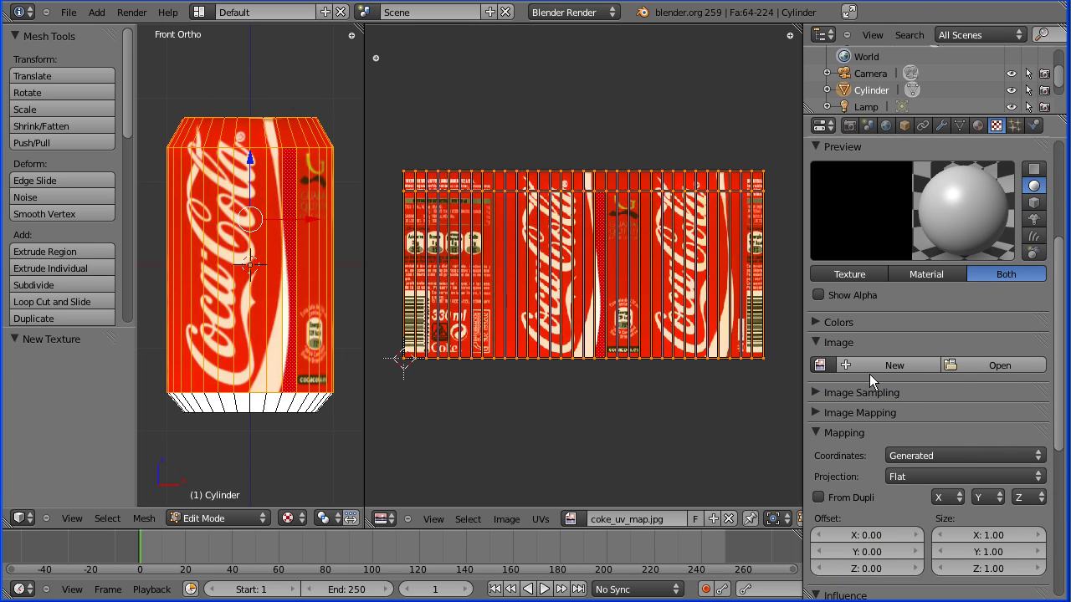
left_click(821, 365)
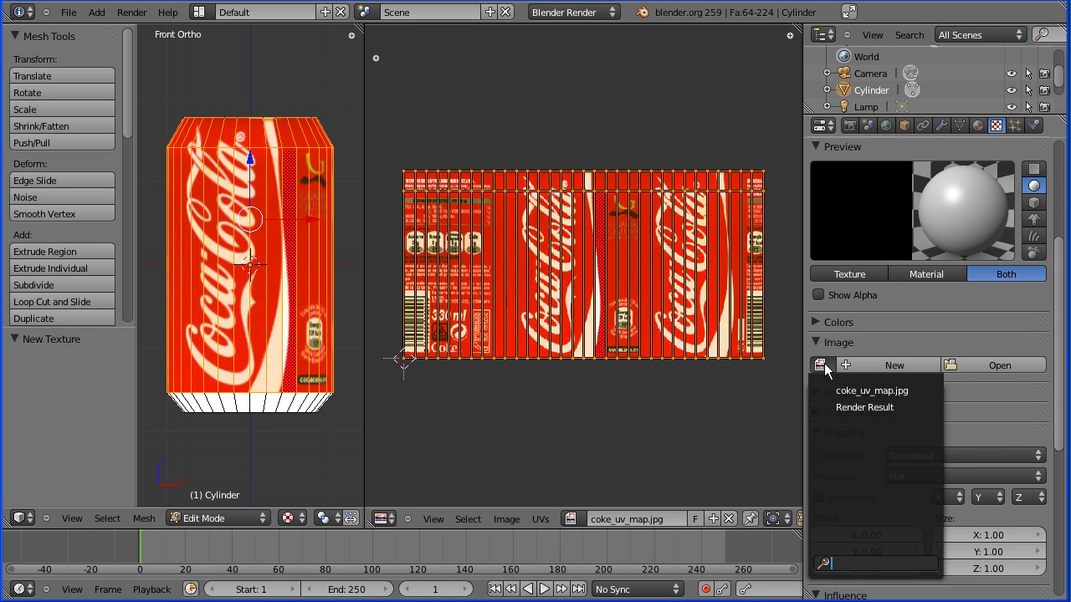
left_click(869, 390)
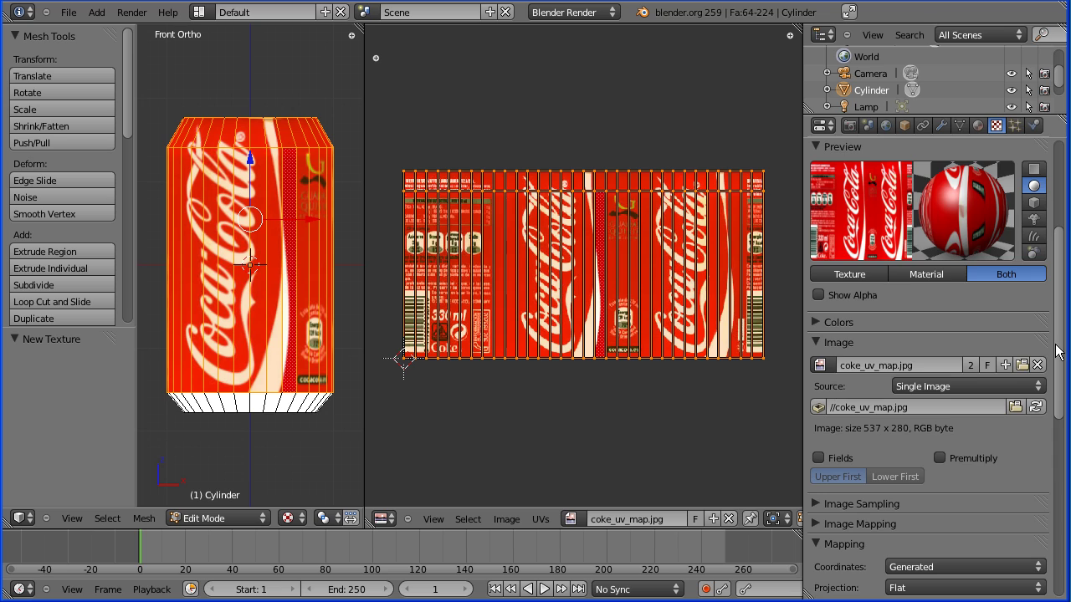
left_click_drag(1061, 355, 1061, 379)
scroll(1061, 379, "down", 4)
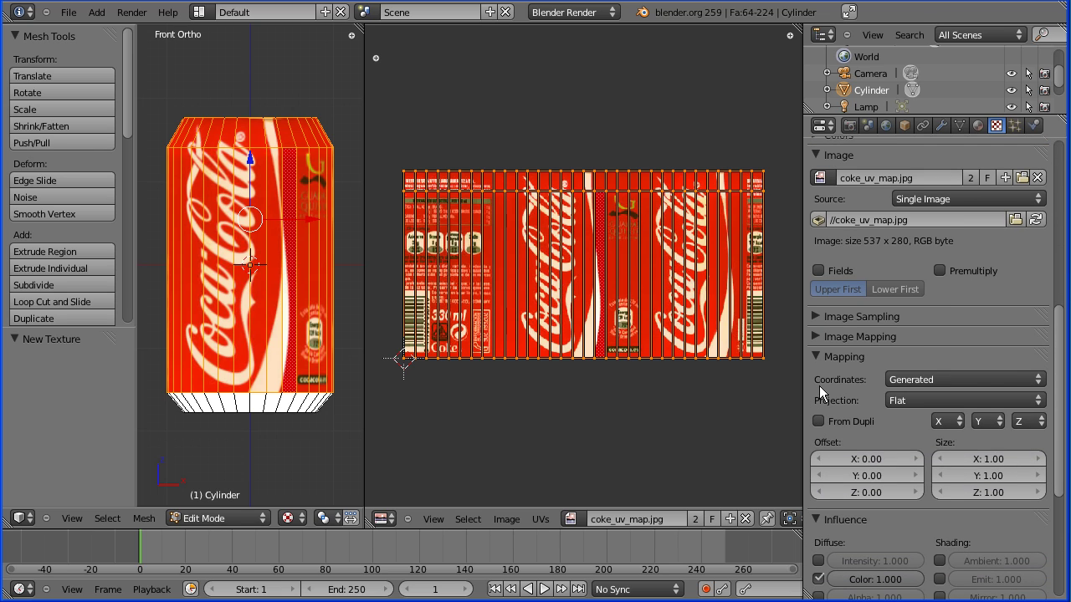
left_click(946, 379)
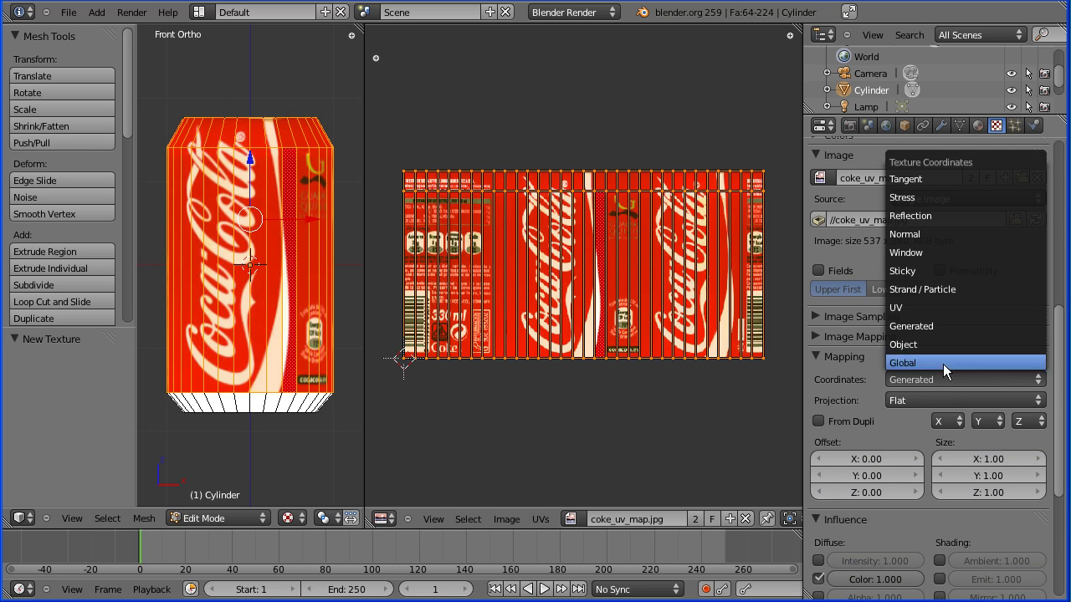
left_click(949, 310)
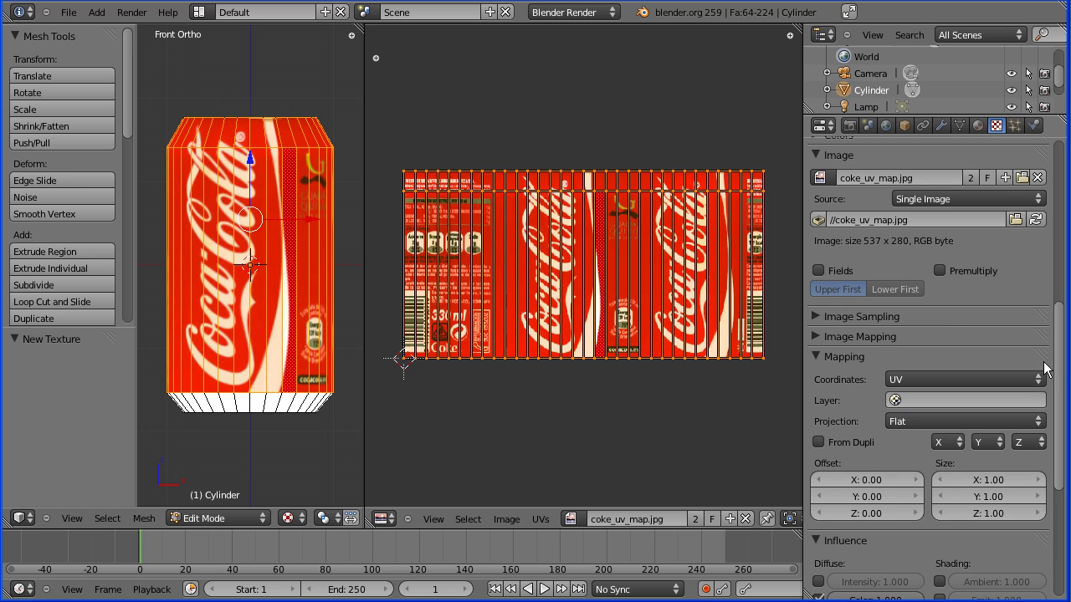
Step: Render the can showing the Coke label, restore the 3D View, and assign the coke material to the selected faces
left_click(849, 126)
left_click(862, 199)
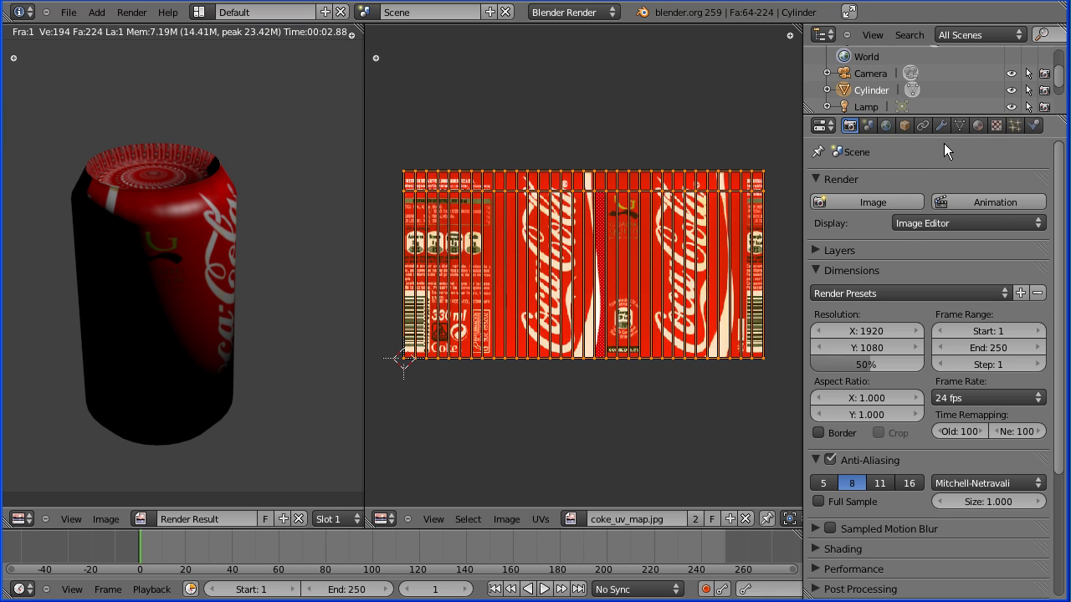
left_click(21, 519)
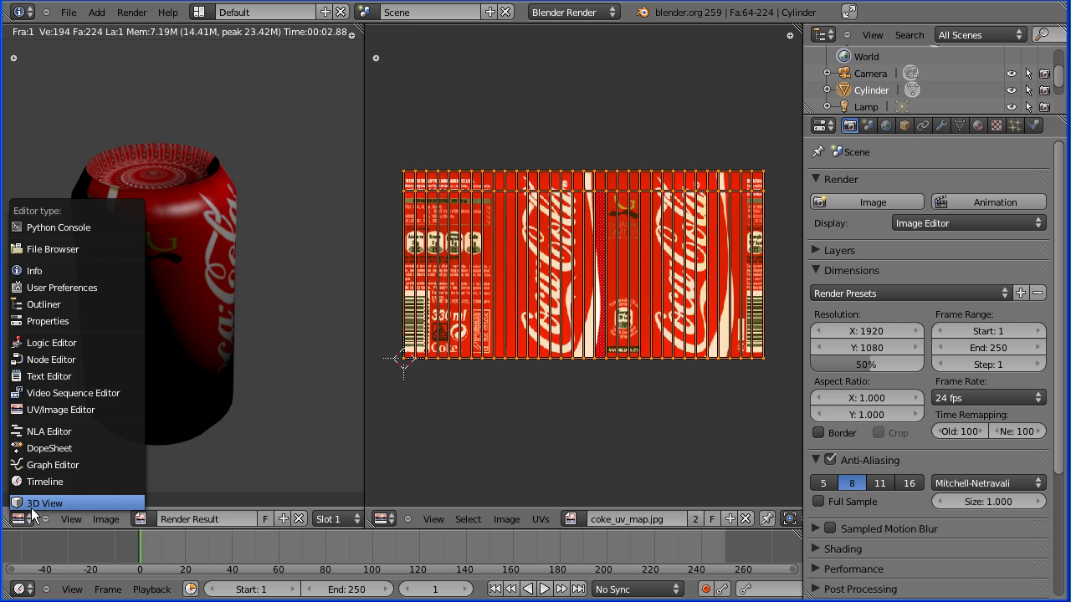
left_click(39, 501)
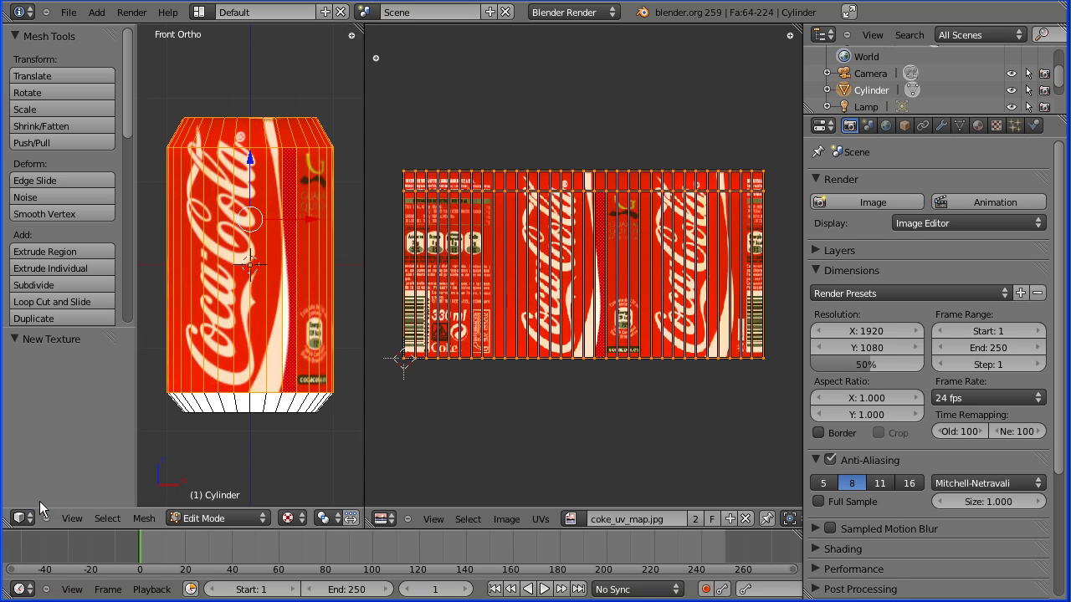
left_click(975, 126)
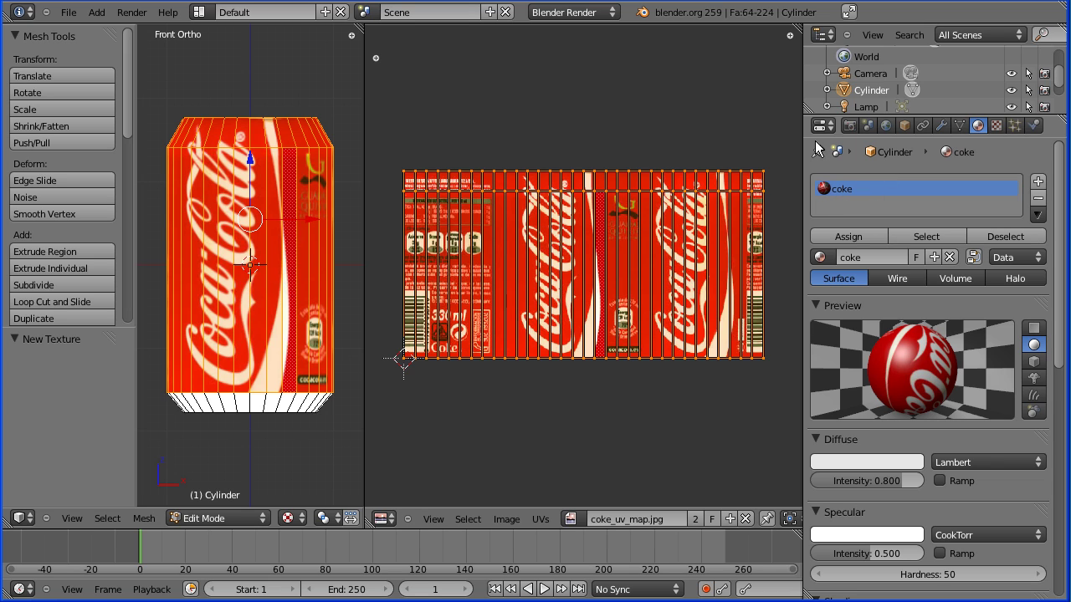
left_click(847, 238)
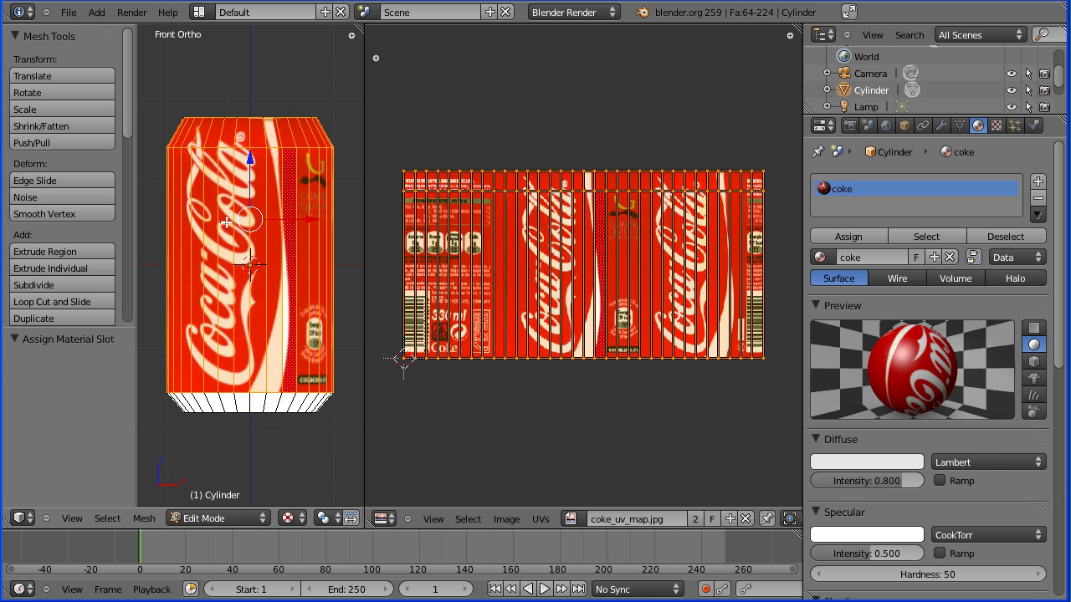